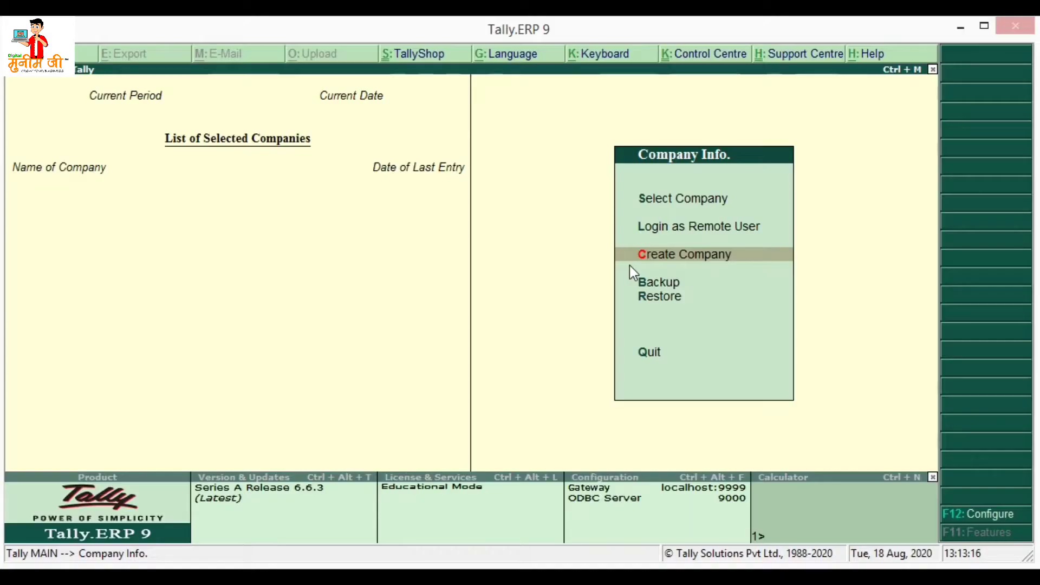
Start creating a new company named Kaka Trading Company and use the same mailing name
click(721, 262)
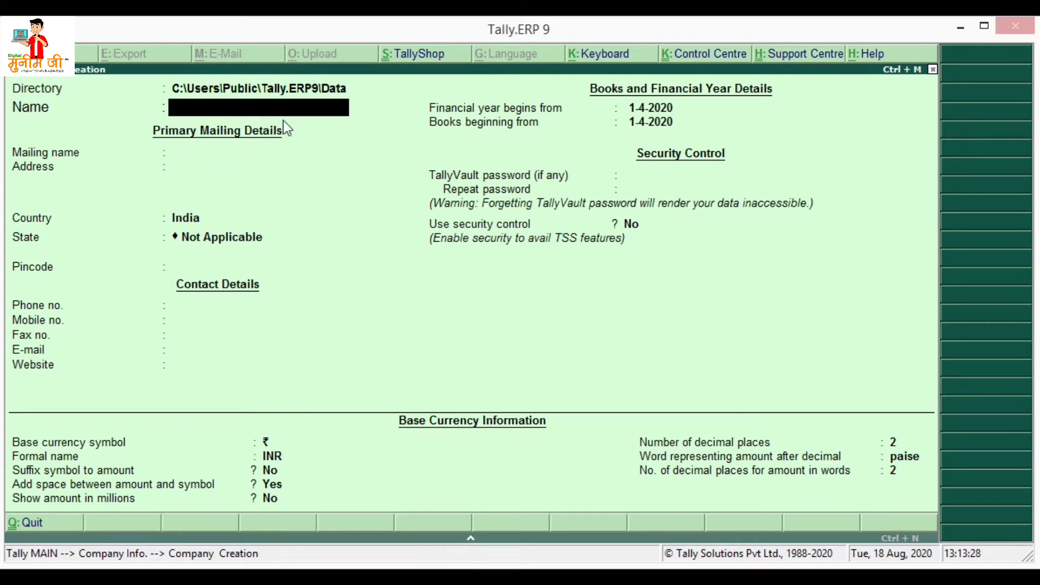
text(Kaka Trading Company)
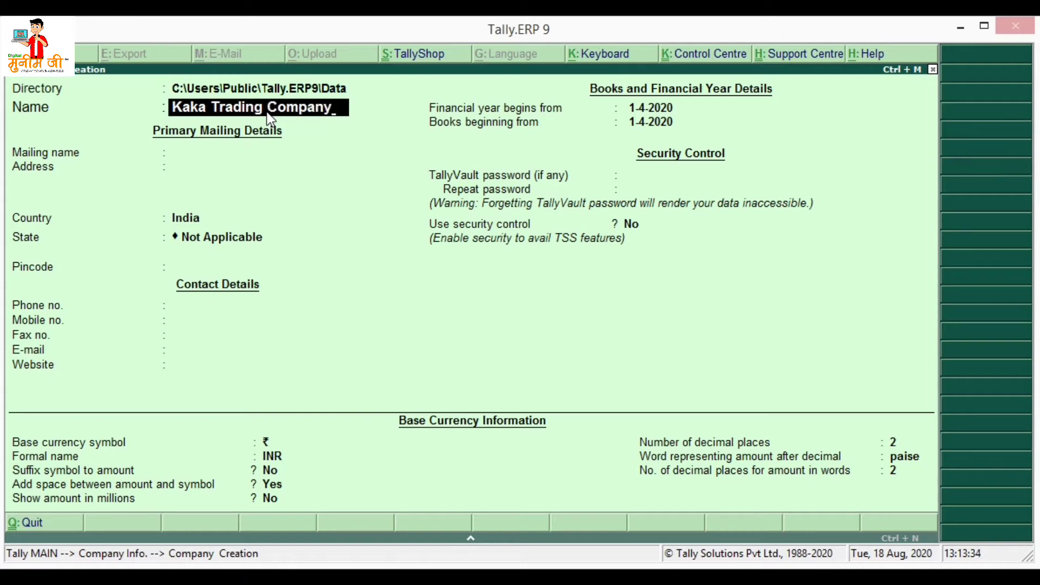
key(Return)
key(Return)
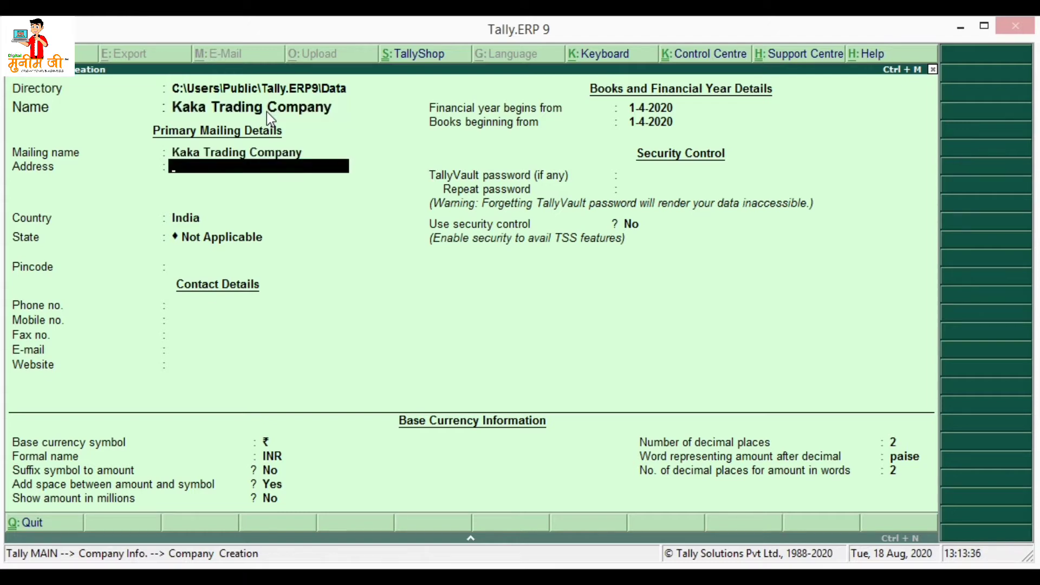
Enter the company's two-line postal address in the primary mailing details
text(Shanti Market, Jattari)
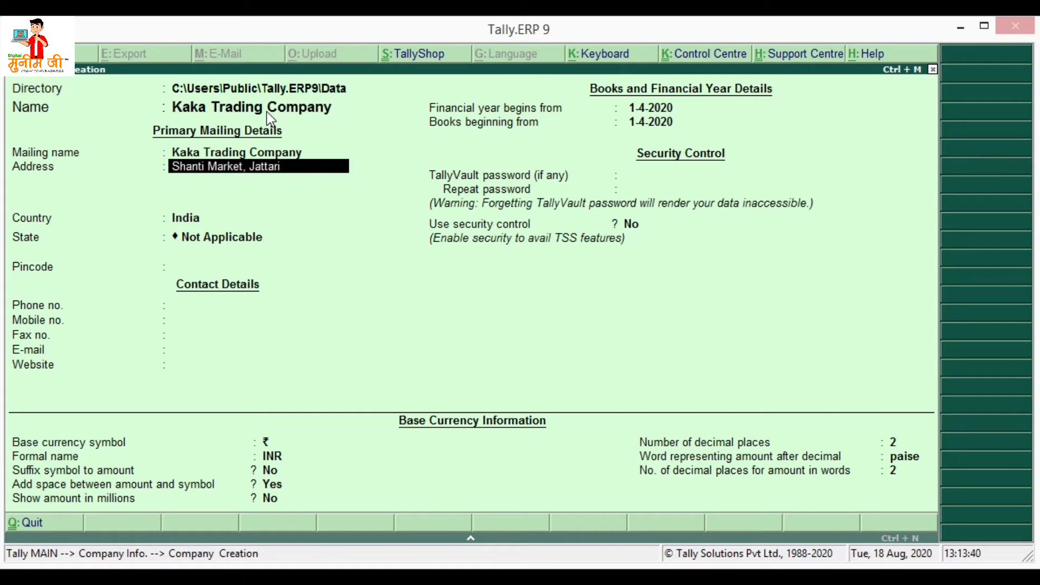
key(Return)
text(Dist Al)
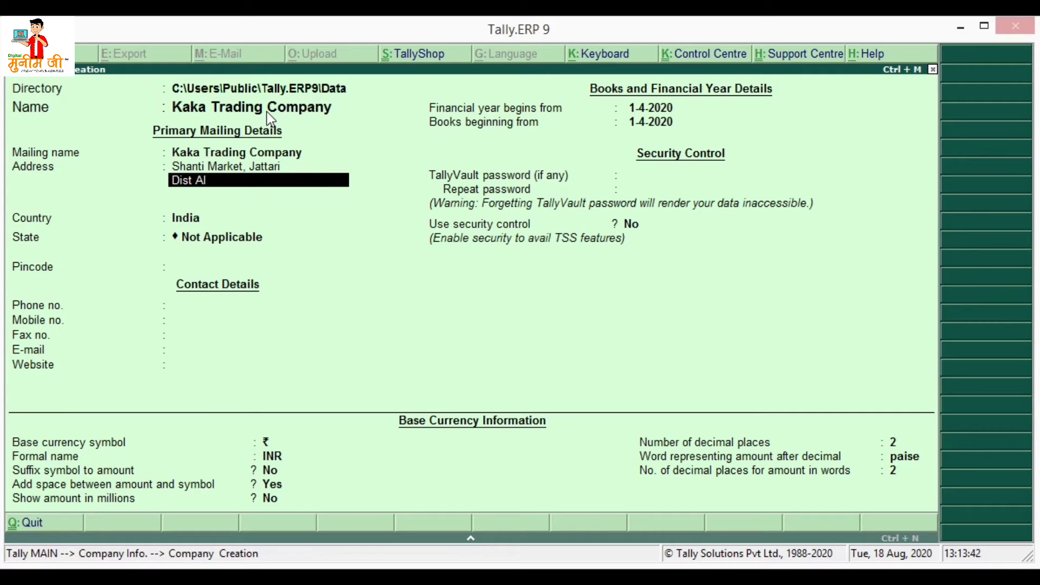
text(igarh)
key(Return)
key(Return)
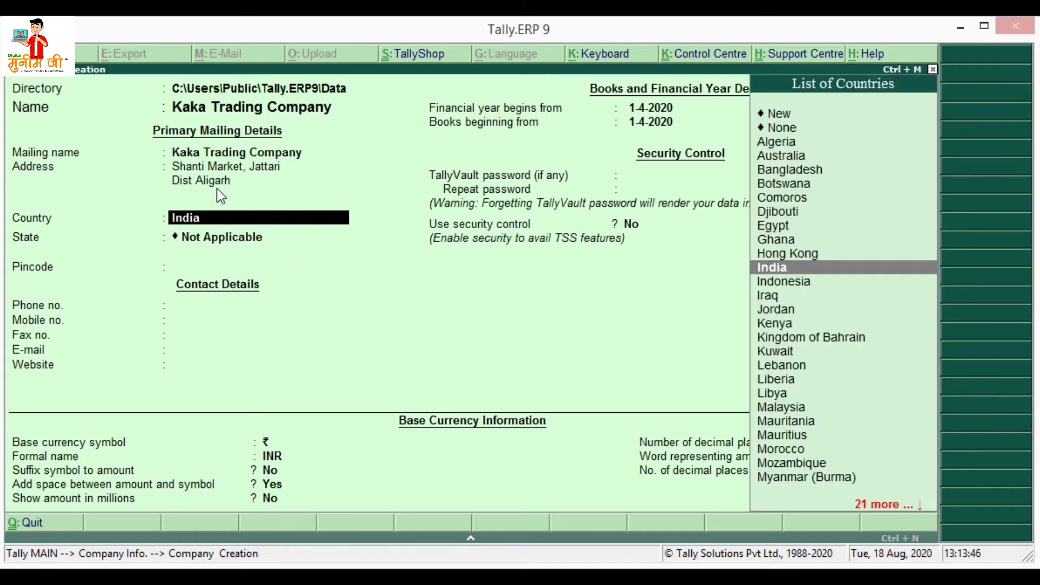
Keep India as the country and state Not Applicable, leaving the pincode and all contact details blank
key(Return)
key(Return)
key(Return)
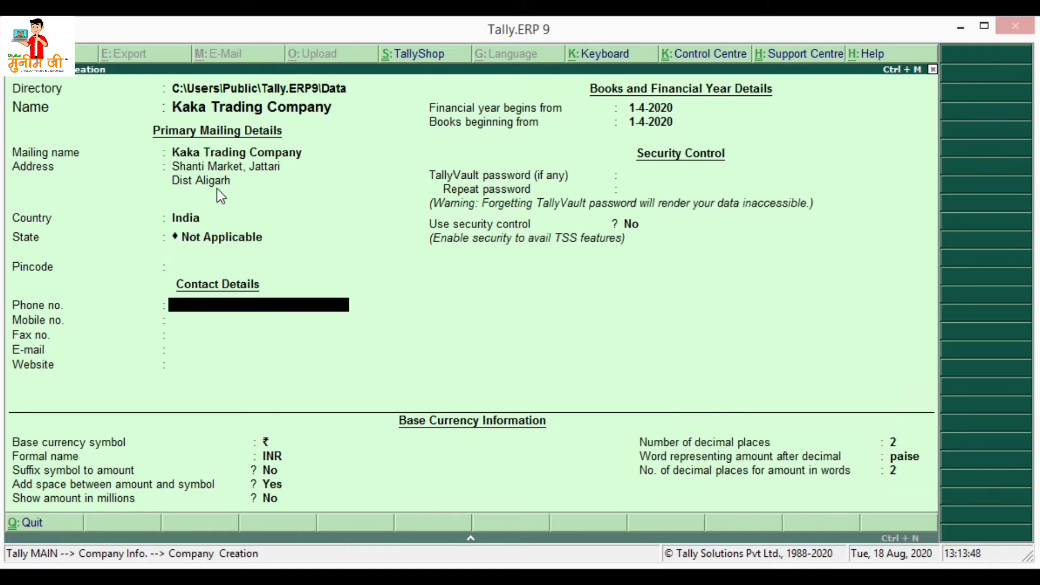
key(Return)
key(Return)
key(Return)
key(Return)
key(Return)
key(Return)
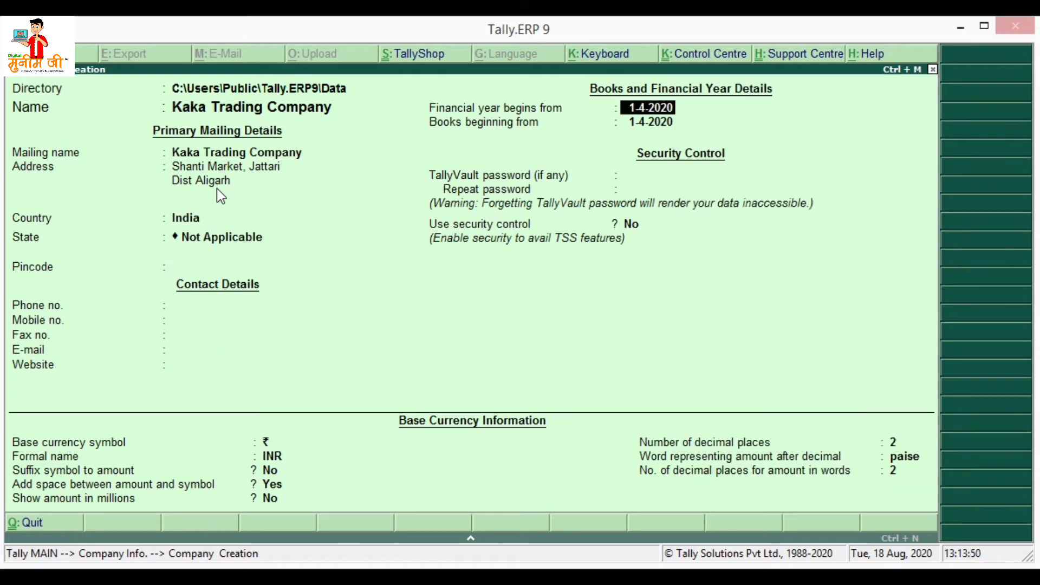
Accept the default financial year, security and base currency settings, and save the new company
key(Return)
key(Return)
key(Return)
key(Return)
key(Return)
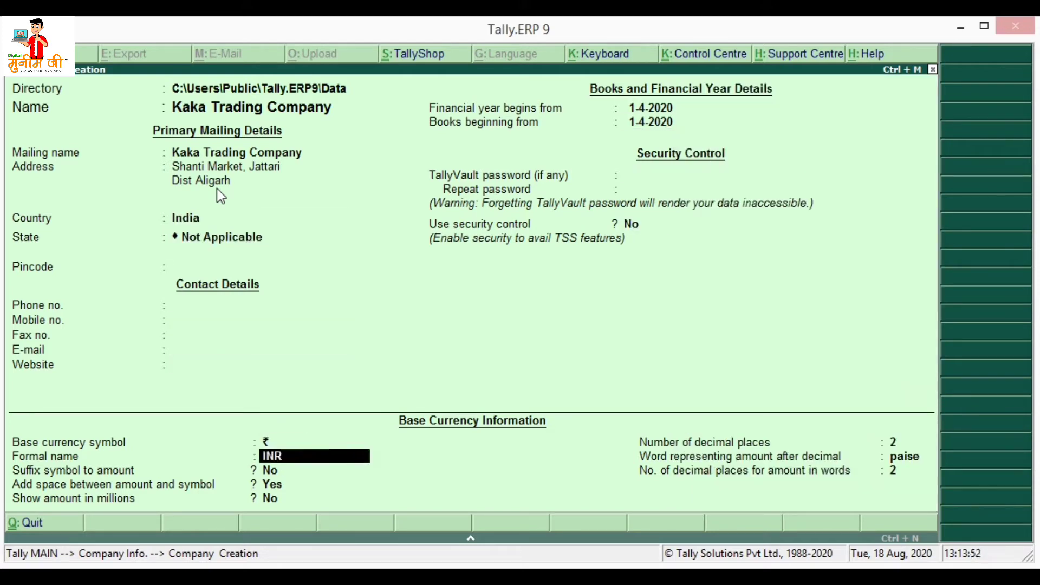
key(Return)
key(Return)
key(Return)
key(Return)
key(Return)
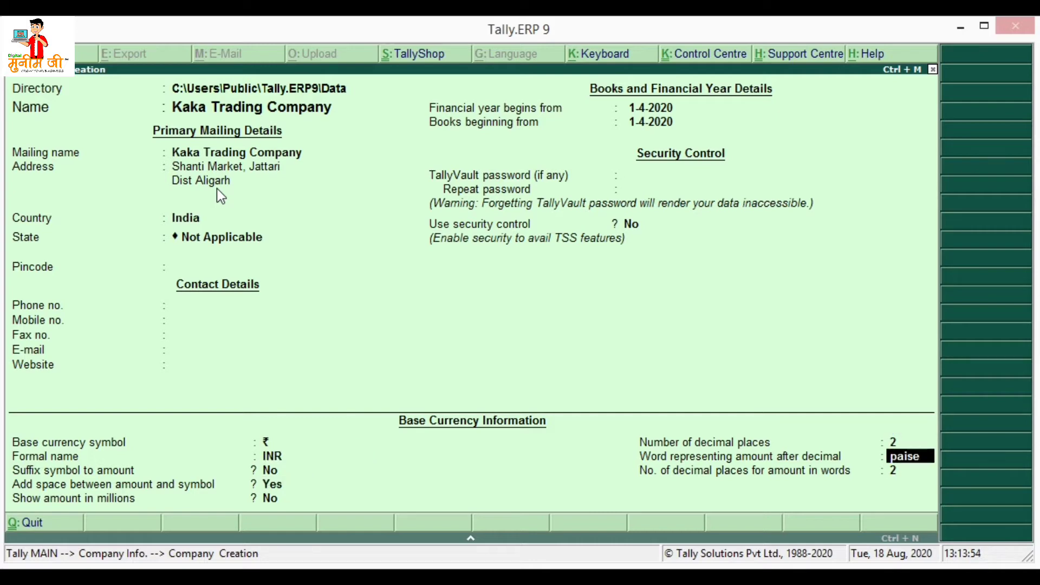
key(Return)
key(y)
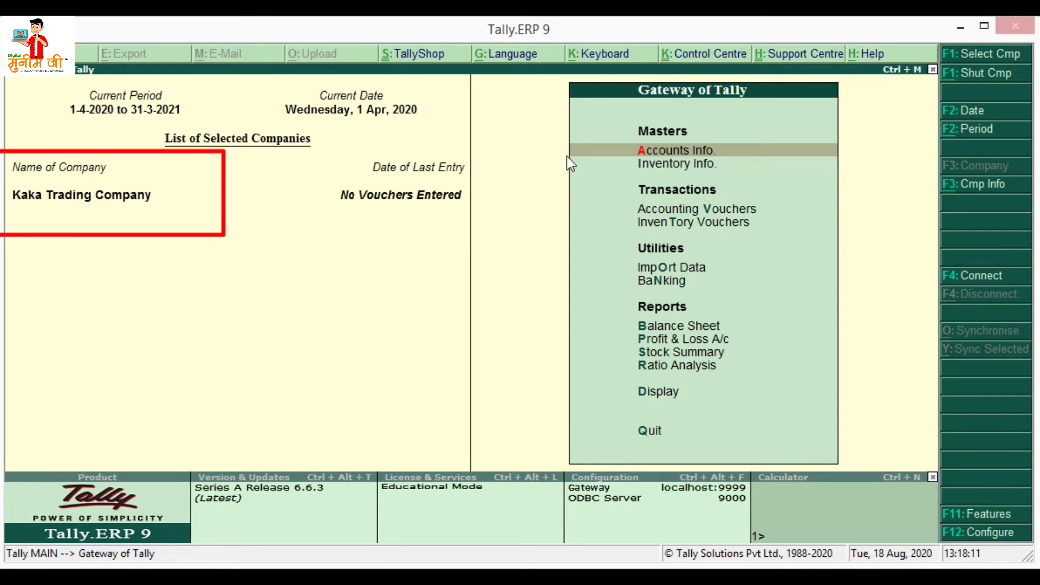
Start a new single ledger in the company's accounts and name it Round Off A/c, without an alias
click(733, 152)
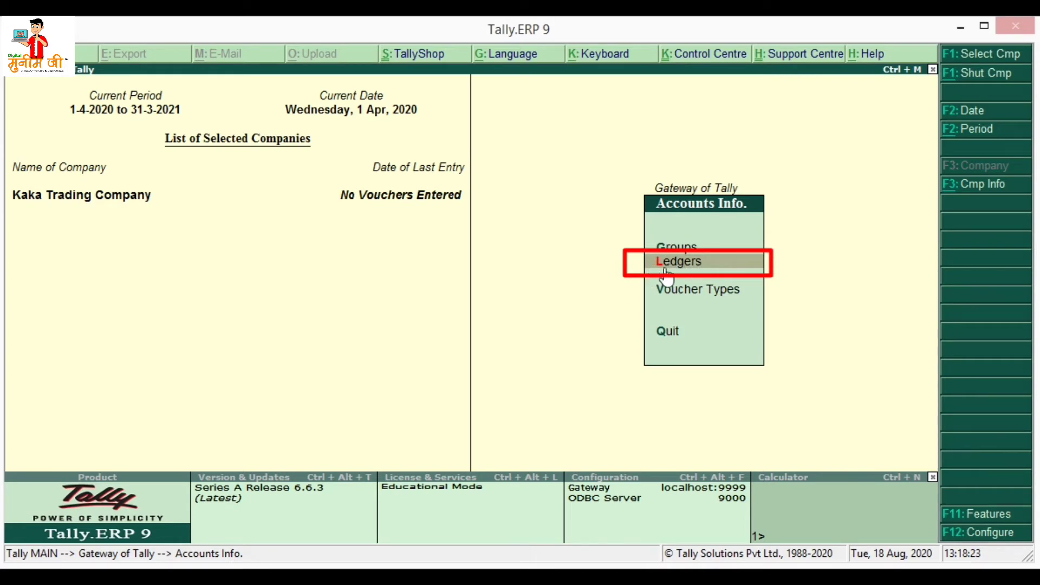
click(697, 274)
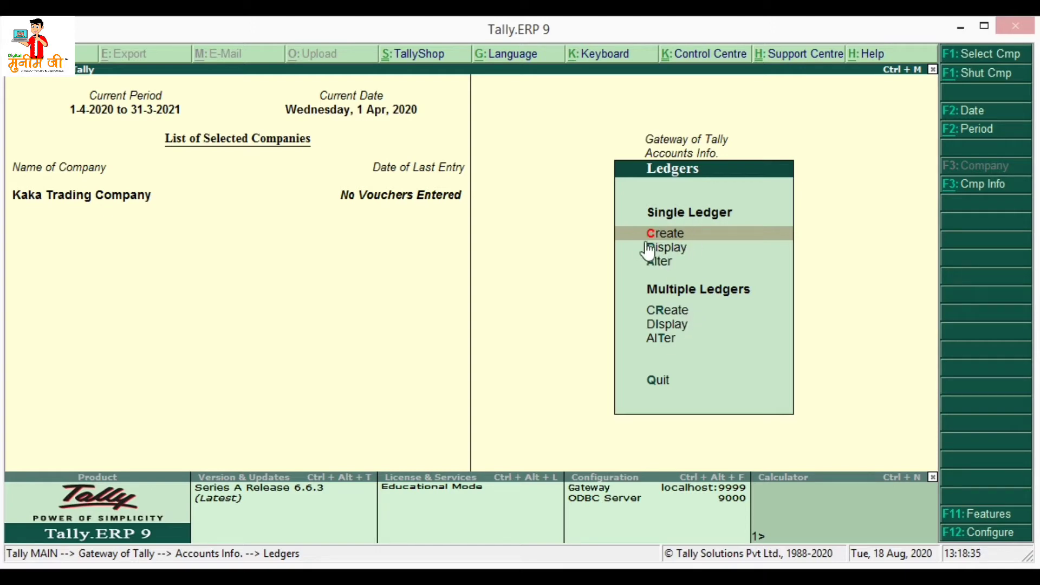
click(688, 238)
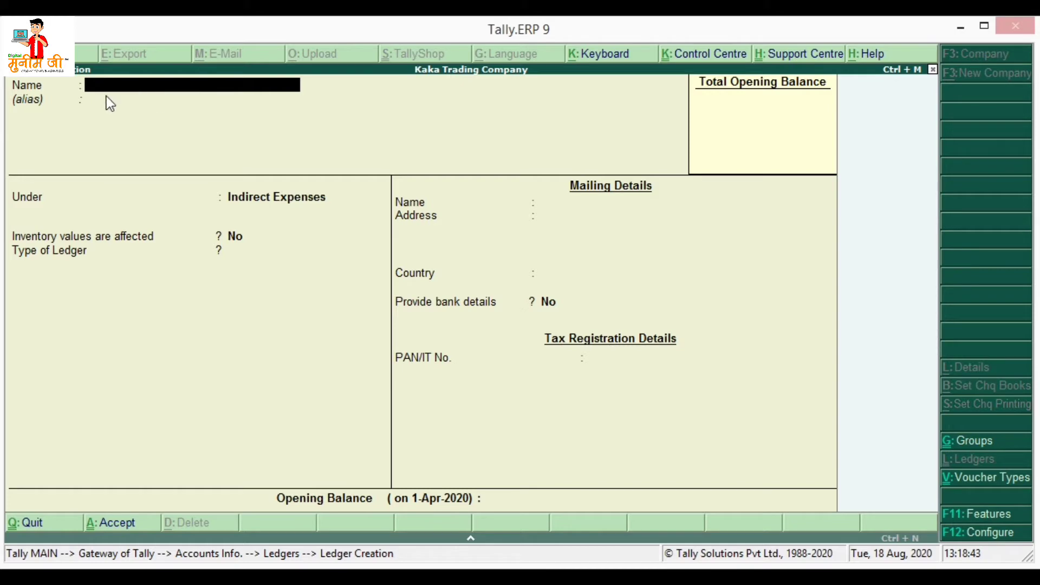
text(Round)
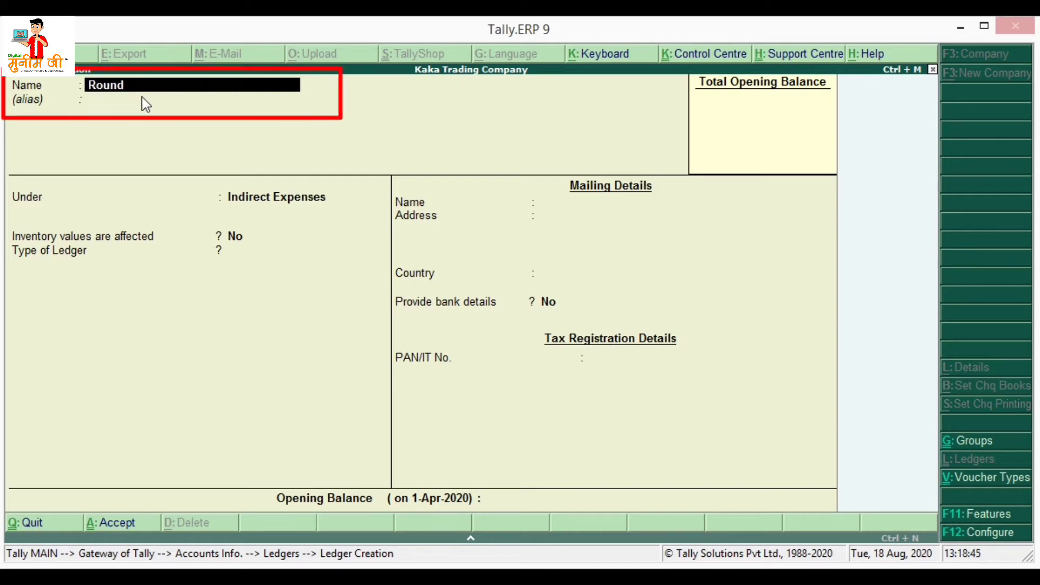
text( Off A/c)
key(Return)
key(Return)
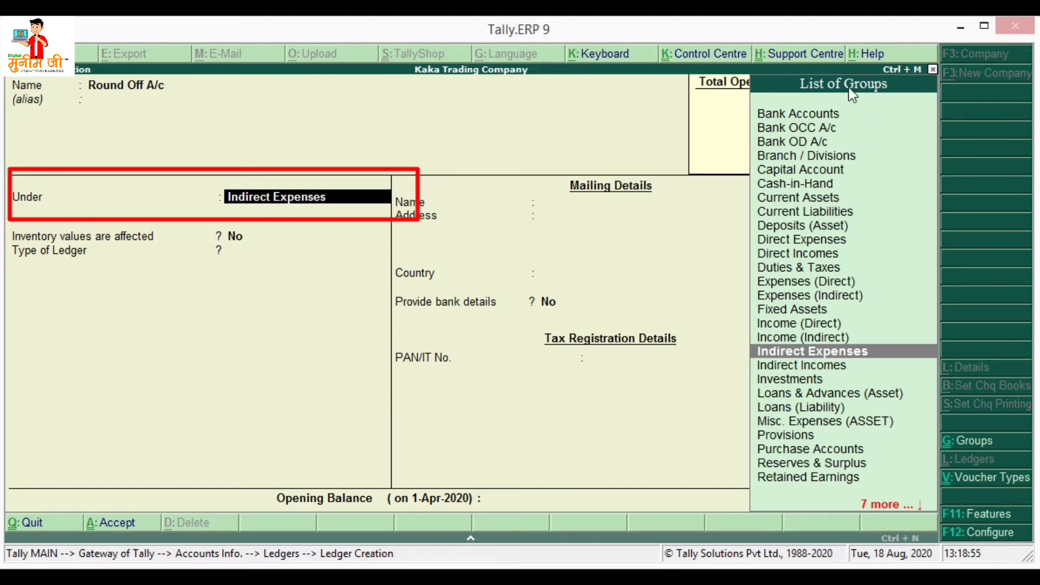
Place the Round Off A/c ledger under the Indirect Expenses group
key(Down)
key(Down)
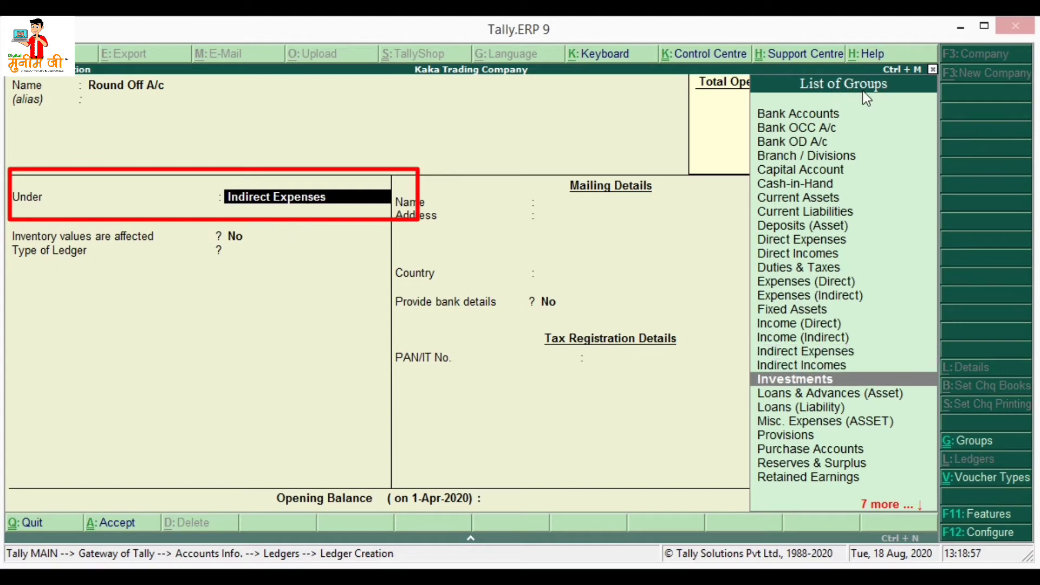
key(Up)
key(Up)
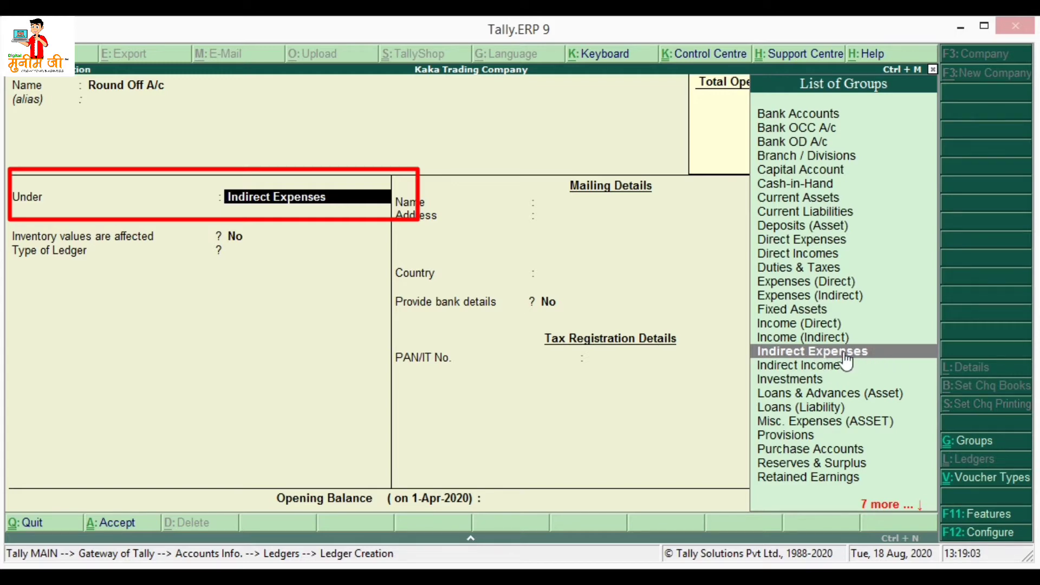
click(888, 353)
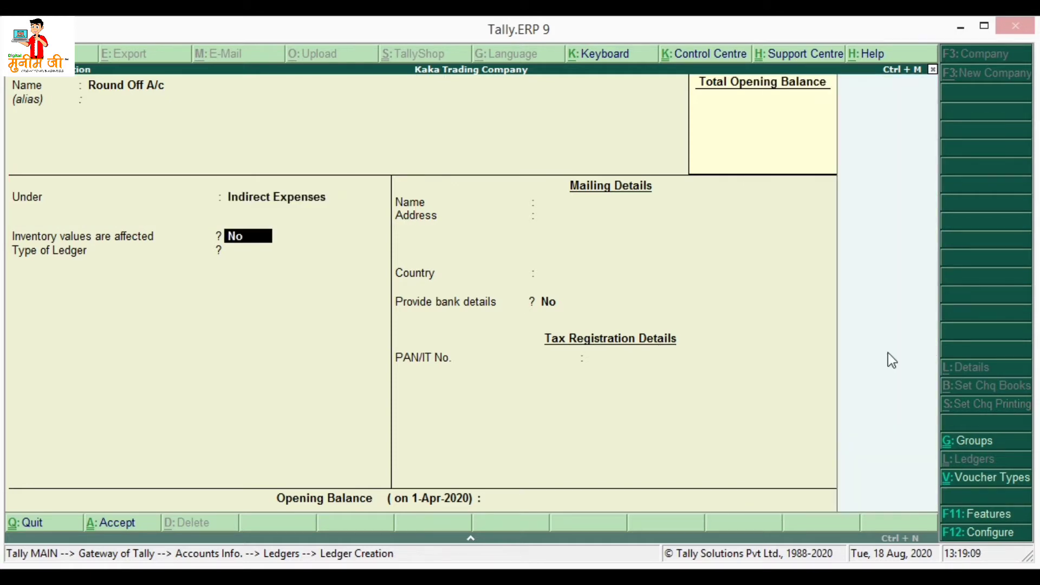
Leave inventory values unaffected and set the type of ledger to Invoice Rounding
click(238, 254)
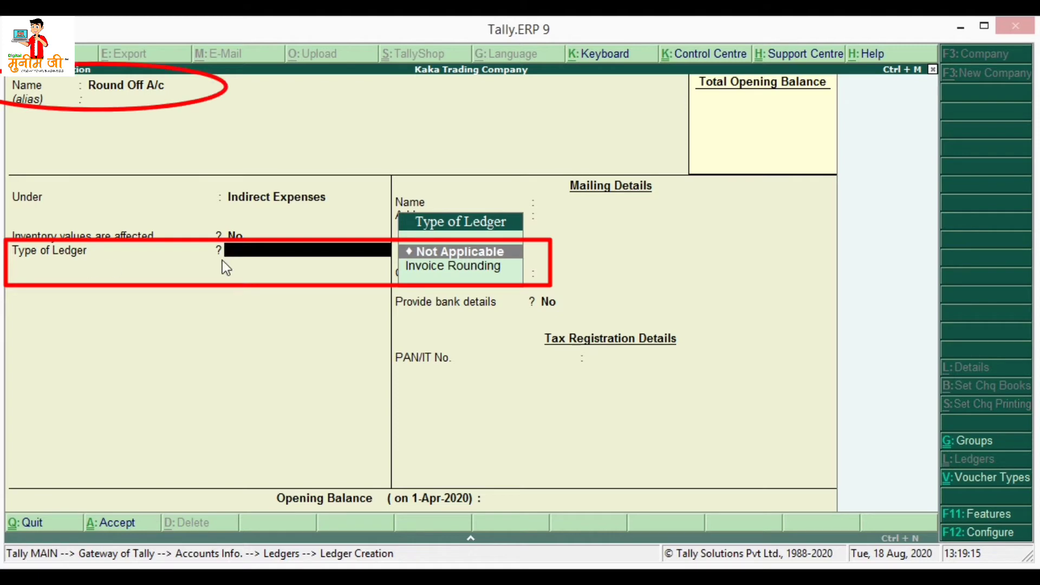
click(426, 273)
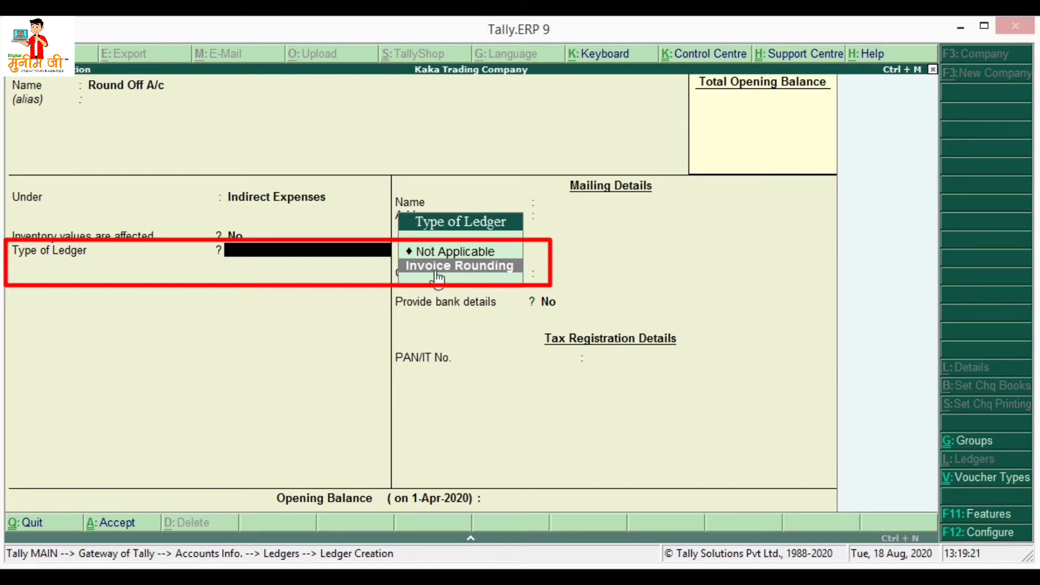
key(Return)
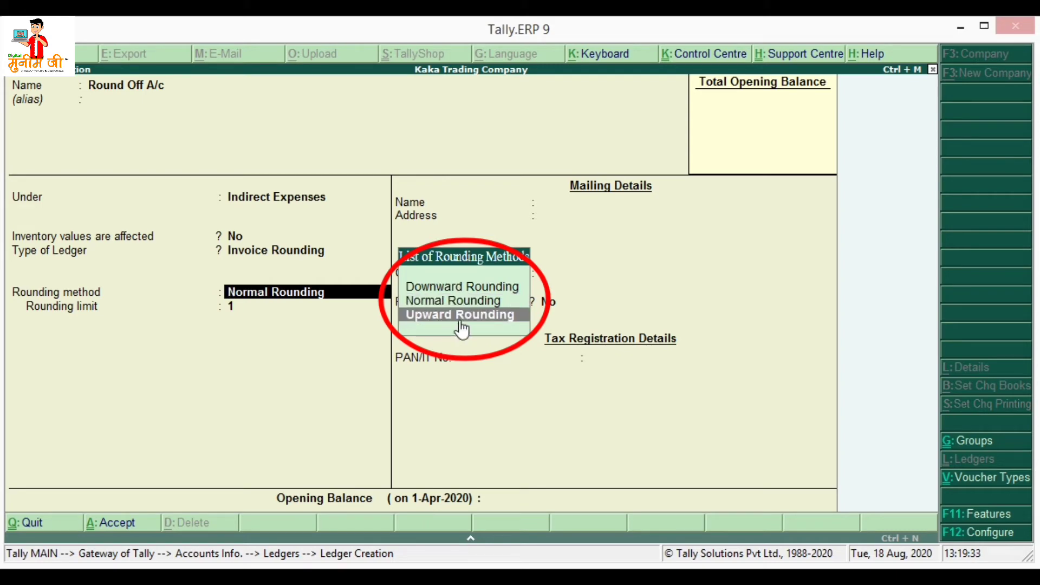
Set the rounding method to Downward Rounding with a limit of 1, then save the ledger and leave ledger creation
key(Up)
key(Up)
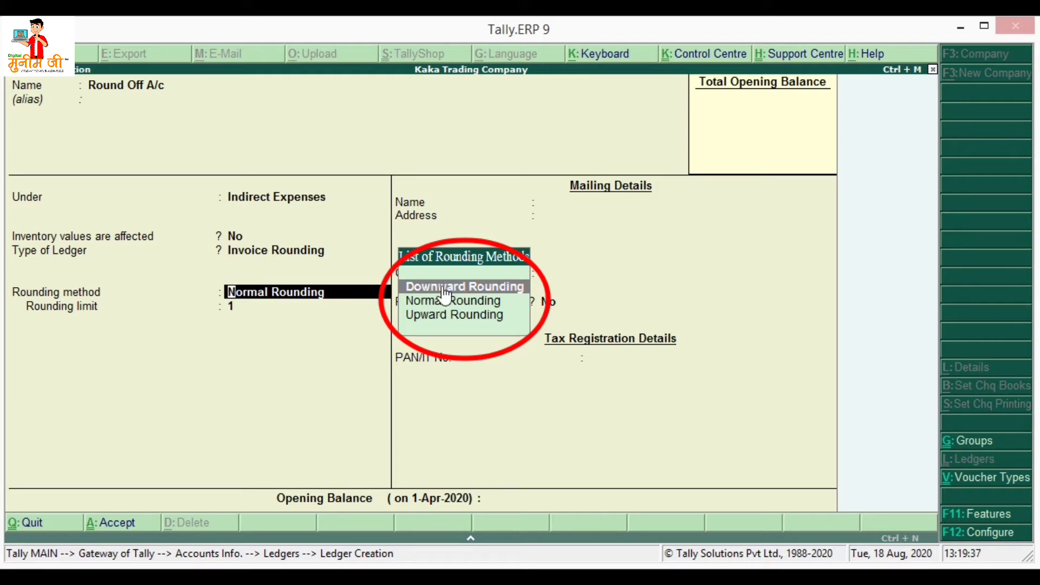
click(480, 289)
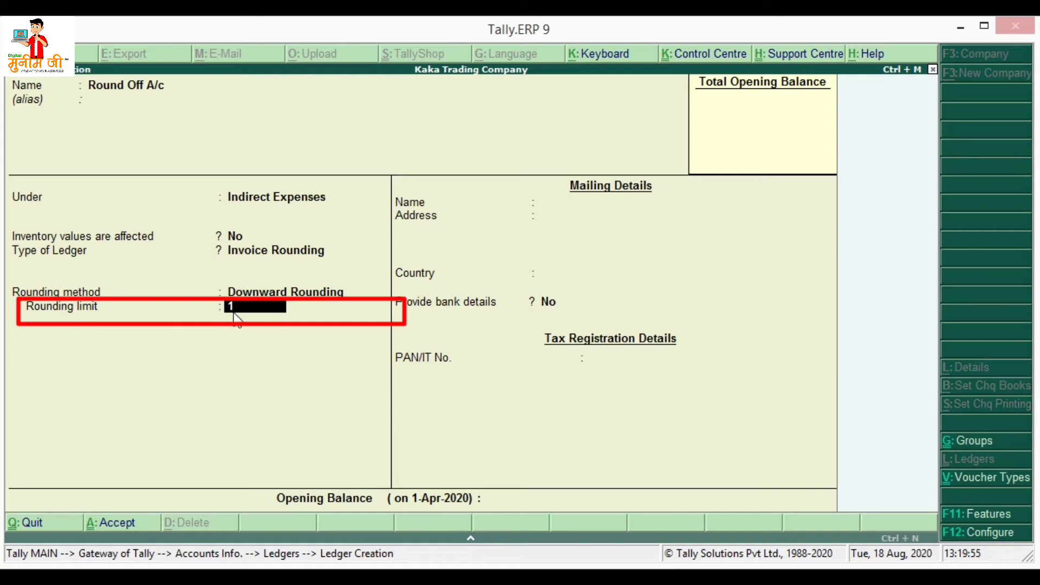
key(Return)
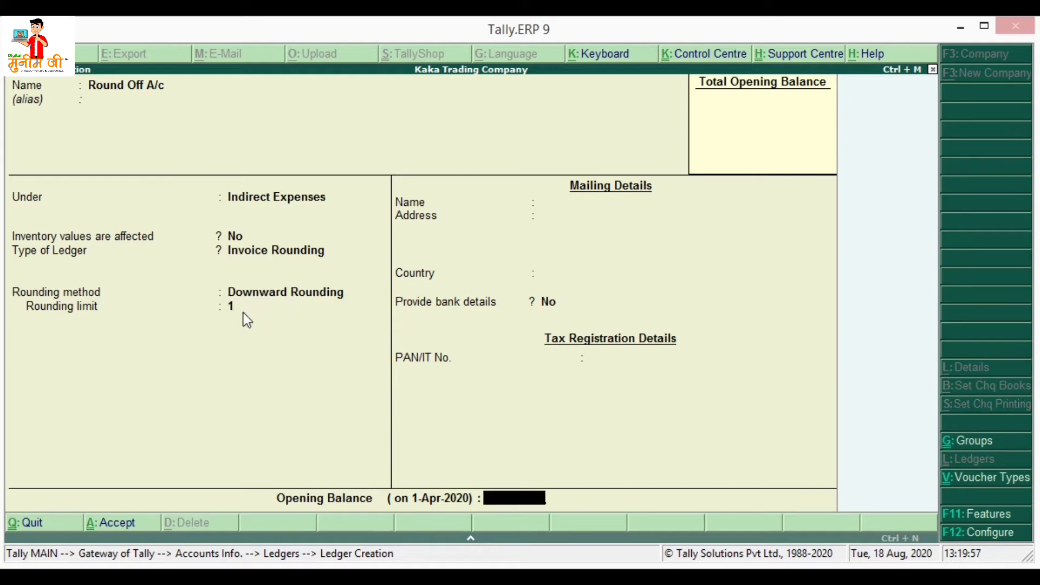
key(Return)
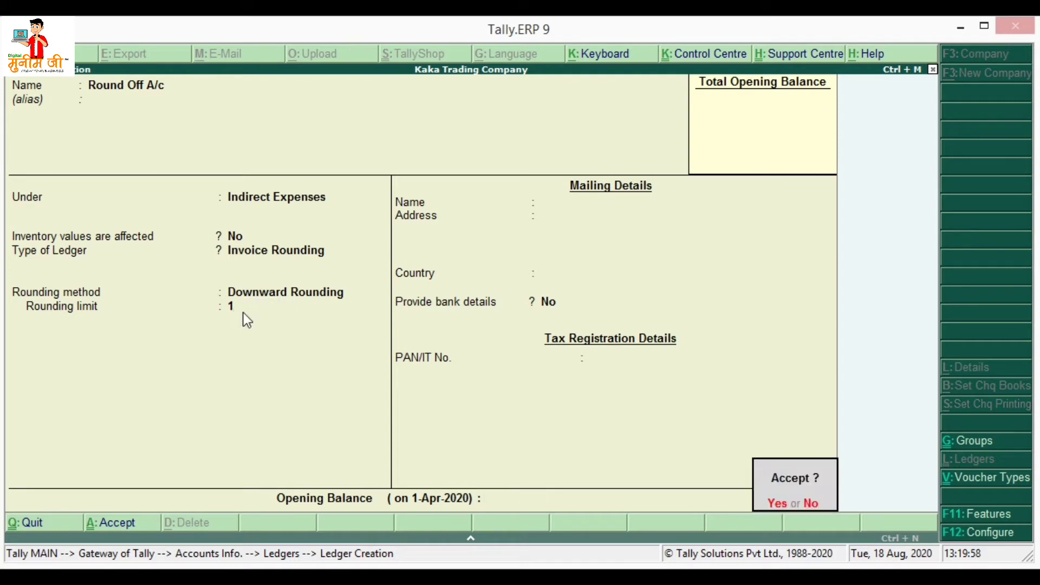
key(Return)
key(Escape)
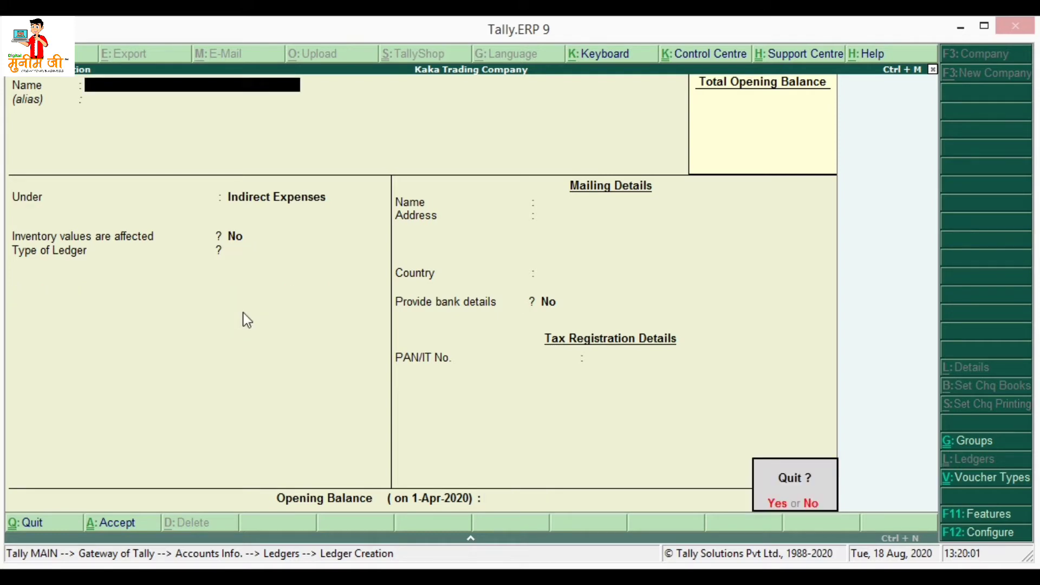
key(Return)
Start creating multiple ledgers and add Purchase A/c under Purchase Accounts with no opening balance
key(Down)
key(Down)
key(Down)
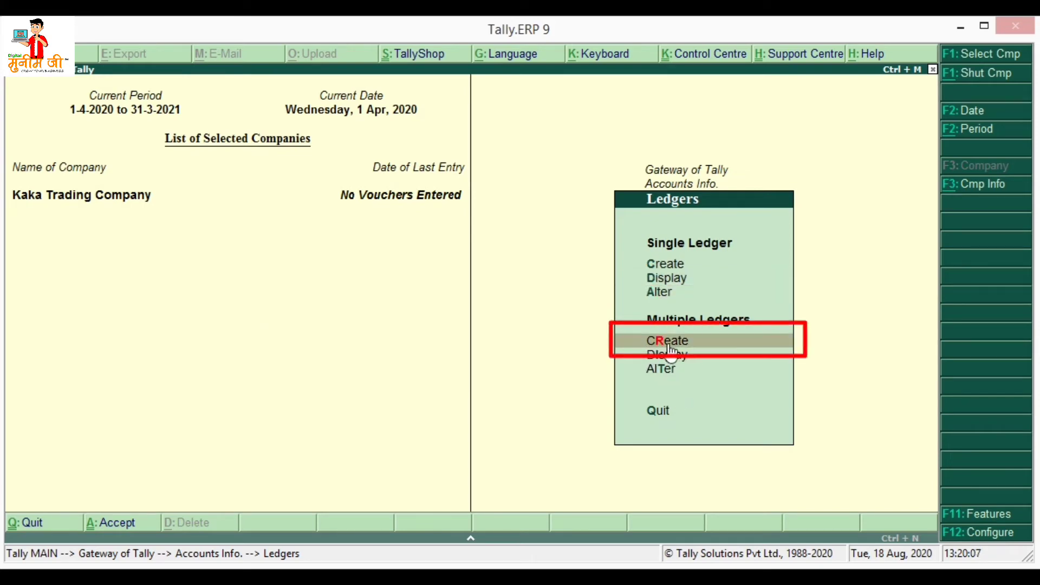
click(669, 341)
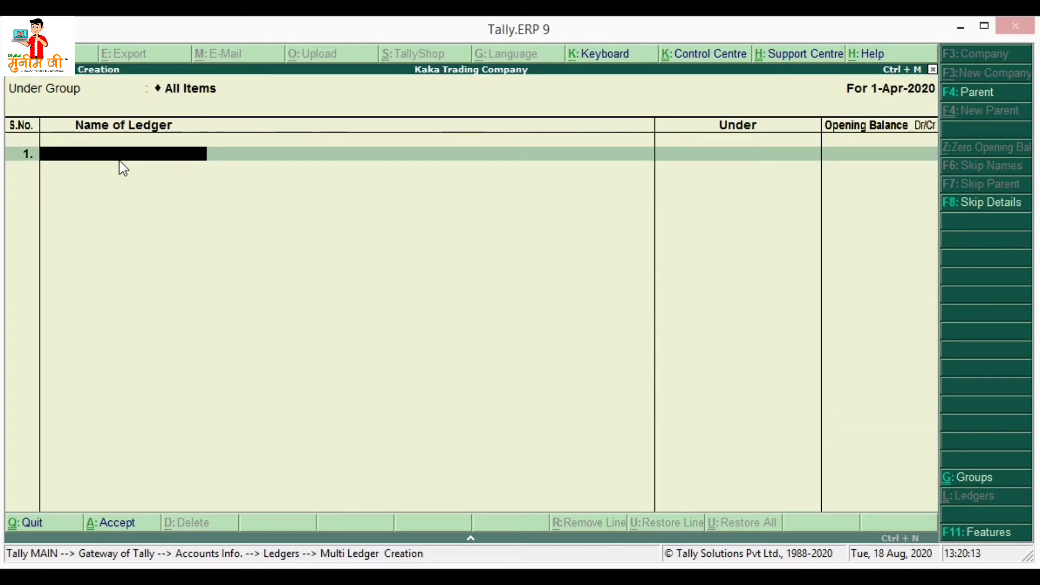
text(Purcha)
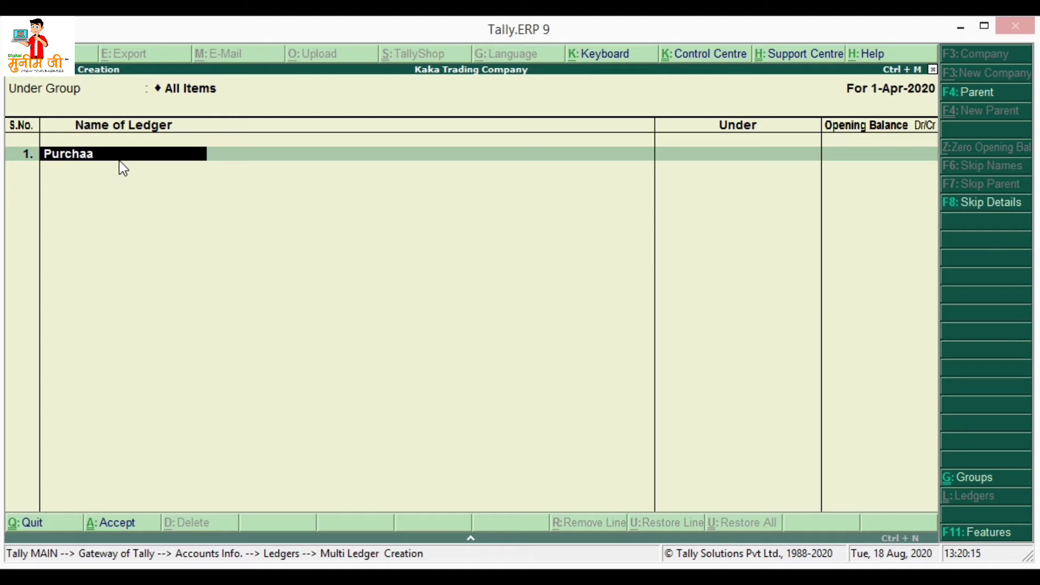
text(se A/c)
key(Return)
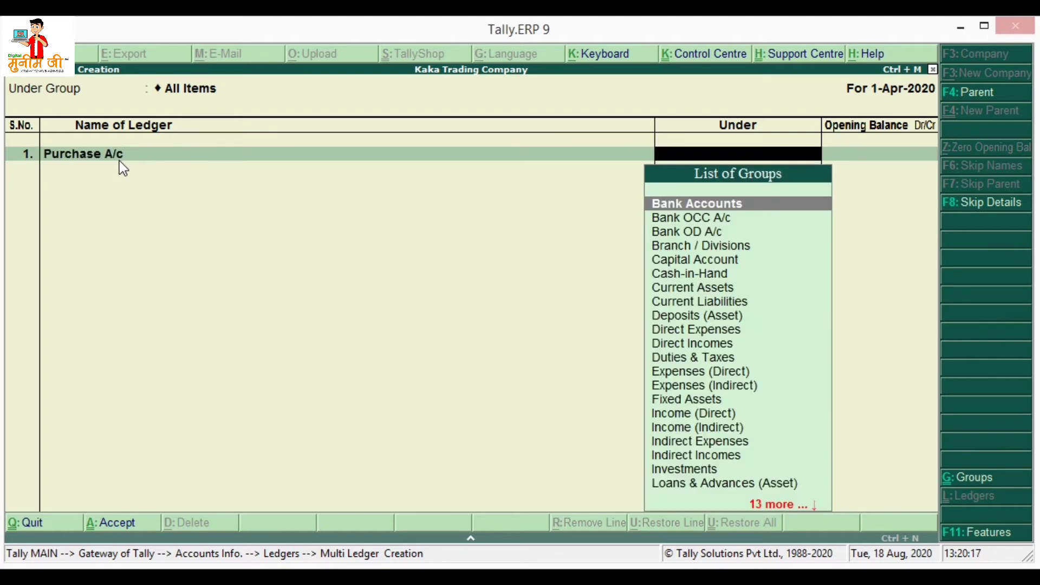
text(Pur)
key(Return)
key(Return)
Add a second ledger named Sales A/c under the Sales Accounts group
text(Sa)
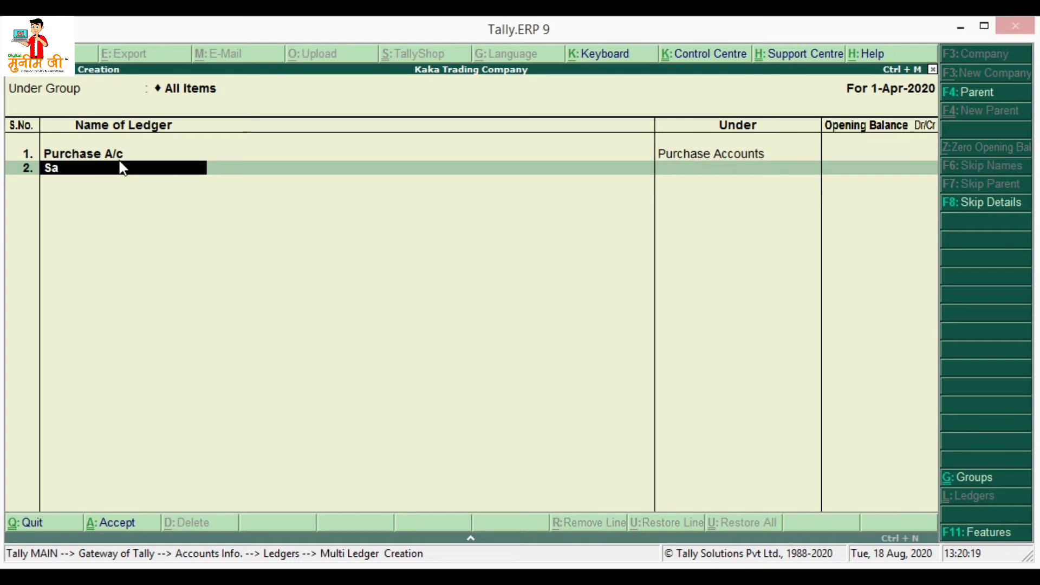
text(les A/c)
key(Return)
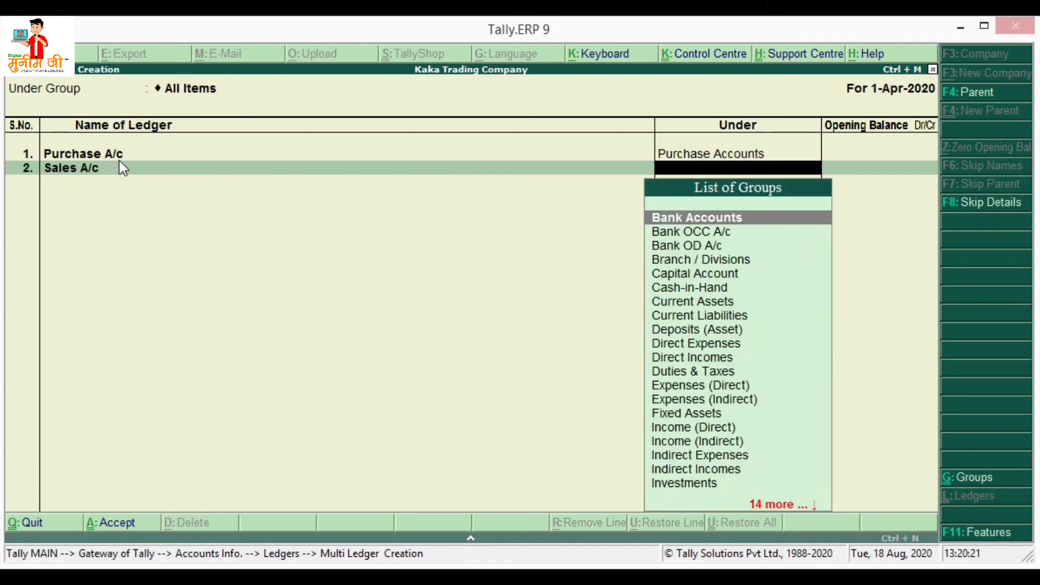
key(Down)
key(Down)
key(Down)
key(Down)
key(Down)
key(Down)
key(Down)
key(Down)
key(Down)
key(Down)
key(Down)
key(Down)
key(Down)
key(Down)
key(Down)
key(Down)
key(Down)
key(Down)
key(Down)
key(Down)
key(Down)
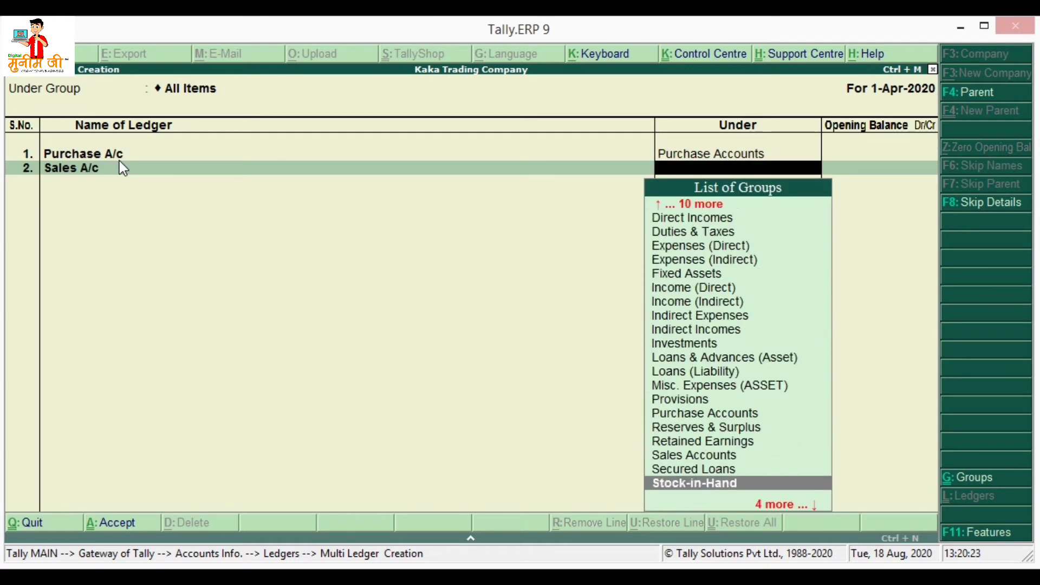
key(Up)
key(Up)
key(Up)
key(Return)
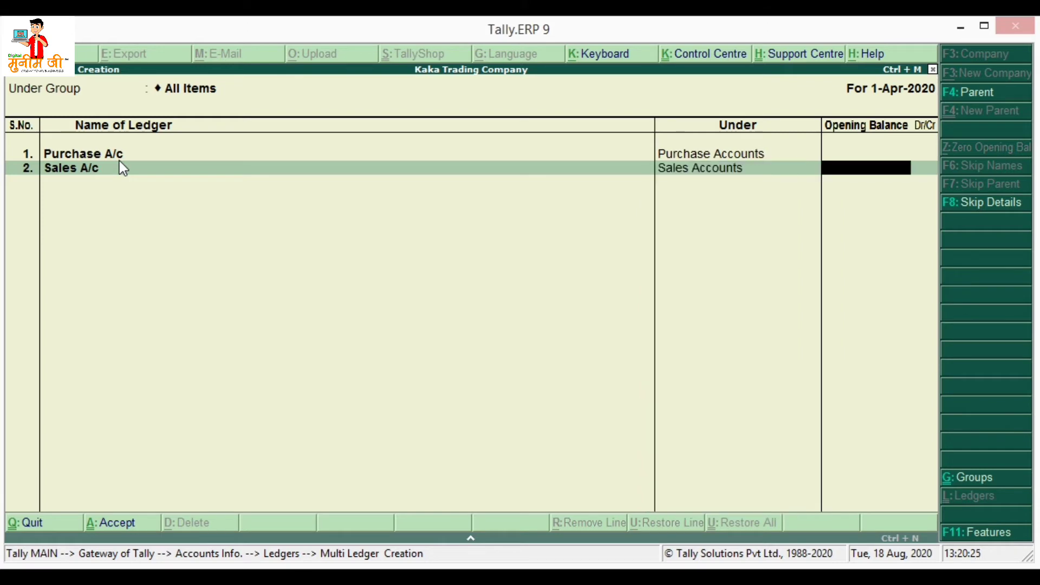
Leave Sales A/c without an opening balance, save both ledgers, and return to the Gateway of Tally
key(Return)
key(Return)
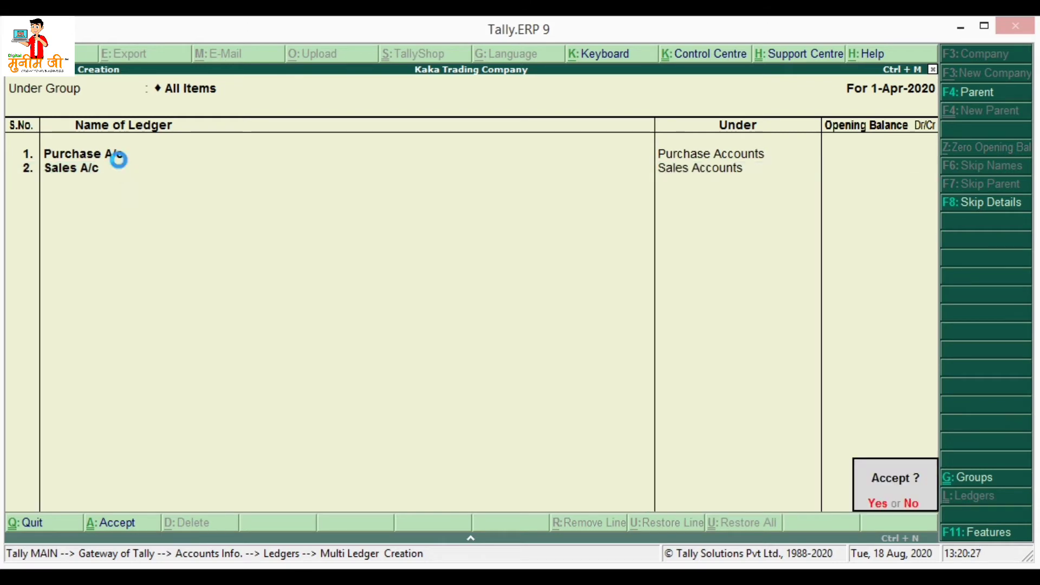
key(Return)
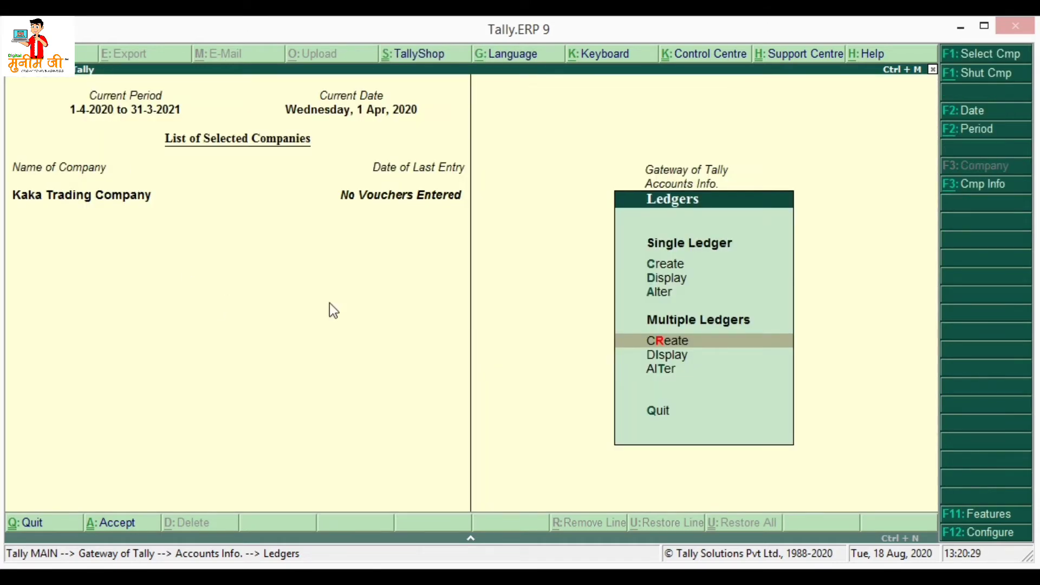
key(Escape)
key(Escape)
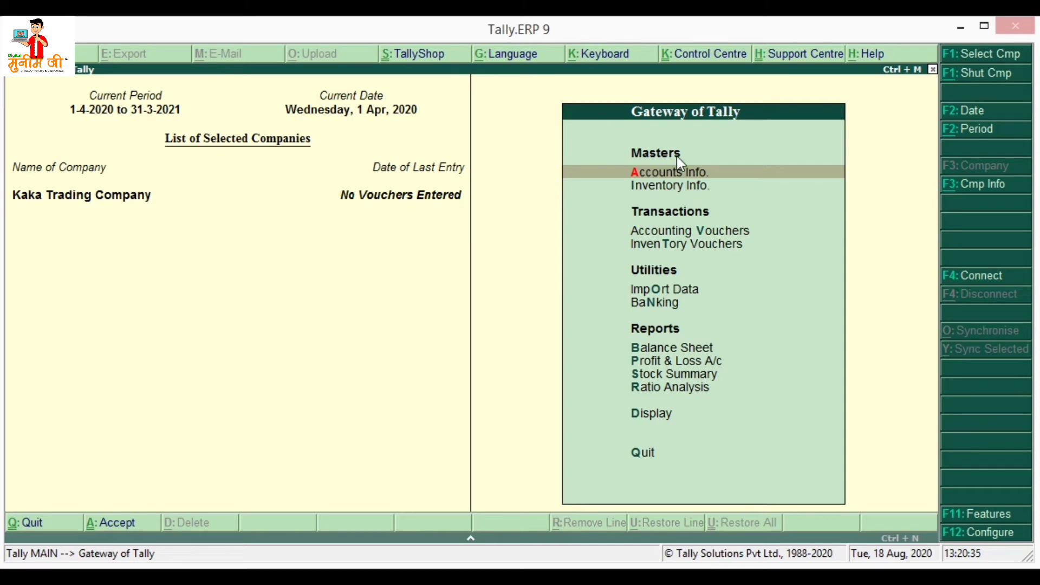
Start creating a simple unit of measure in the inventory masters with the symbol Kg
click(673, 190)
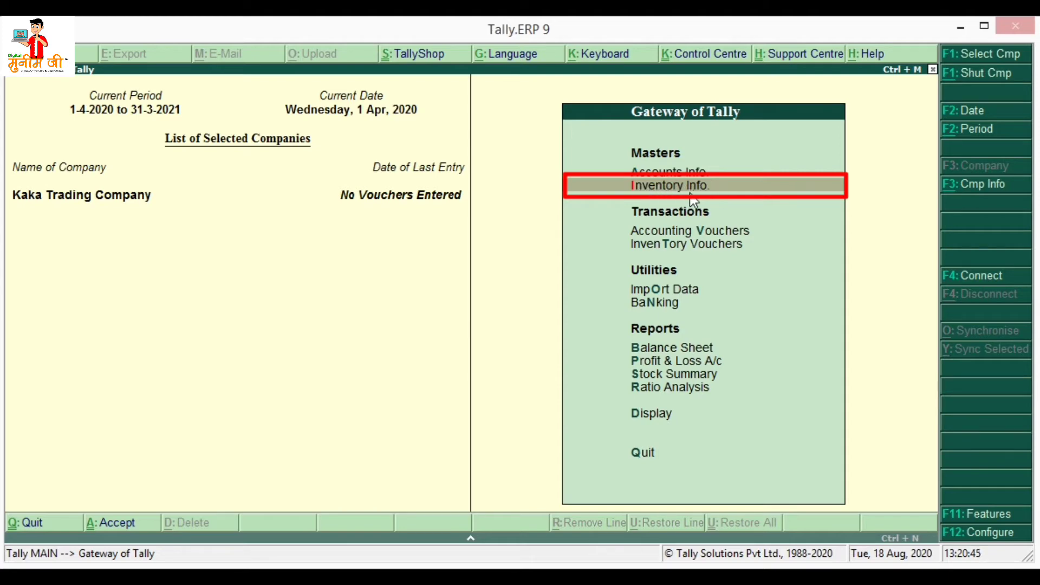
click(724, 191)
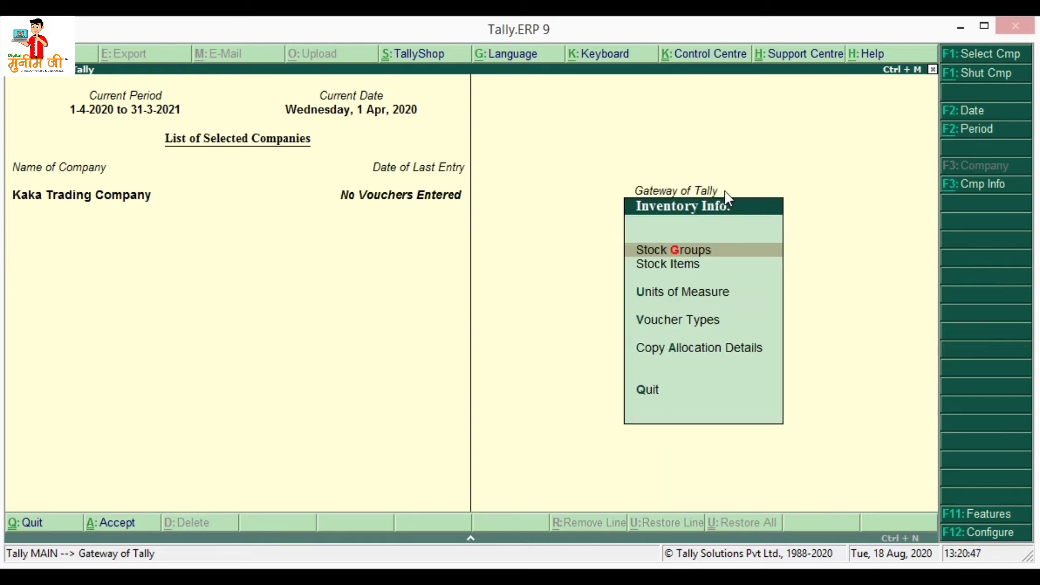
key(Down)
key(Down)
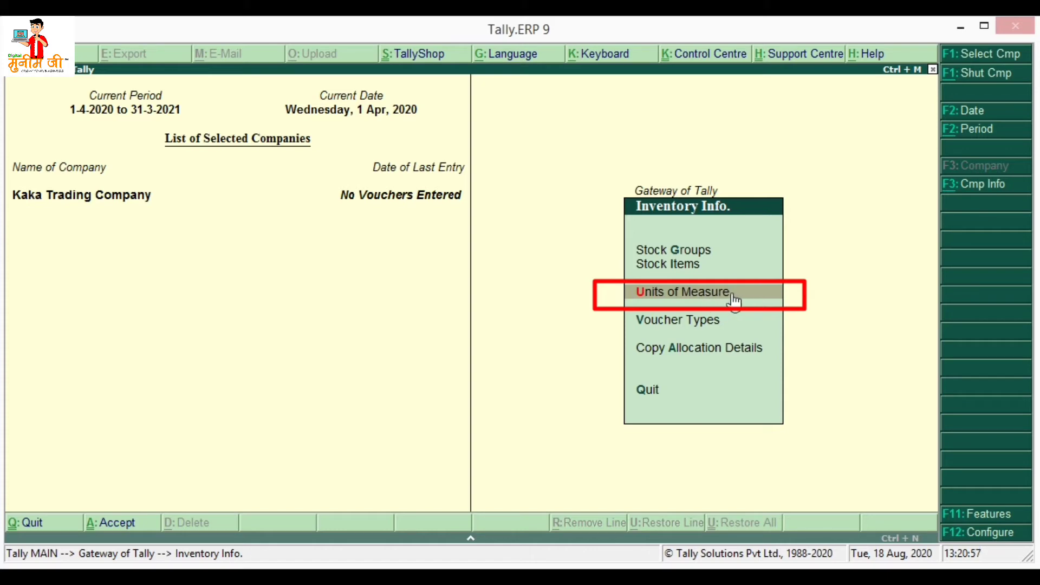
click(734, 301)
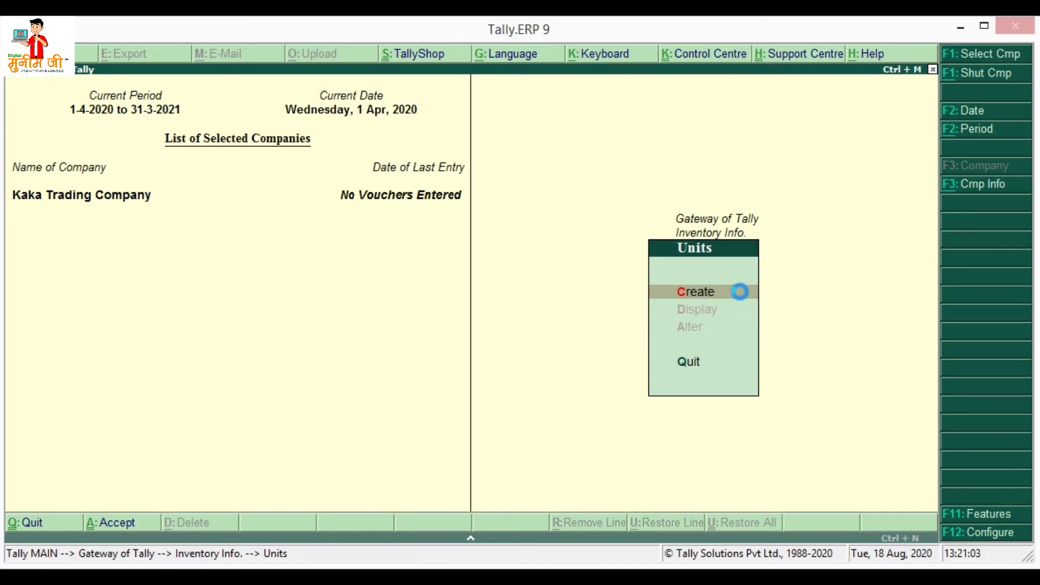
click(740, 293)
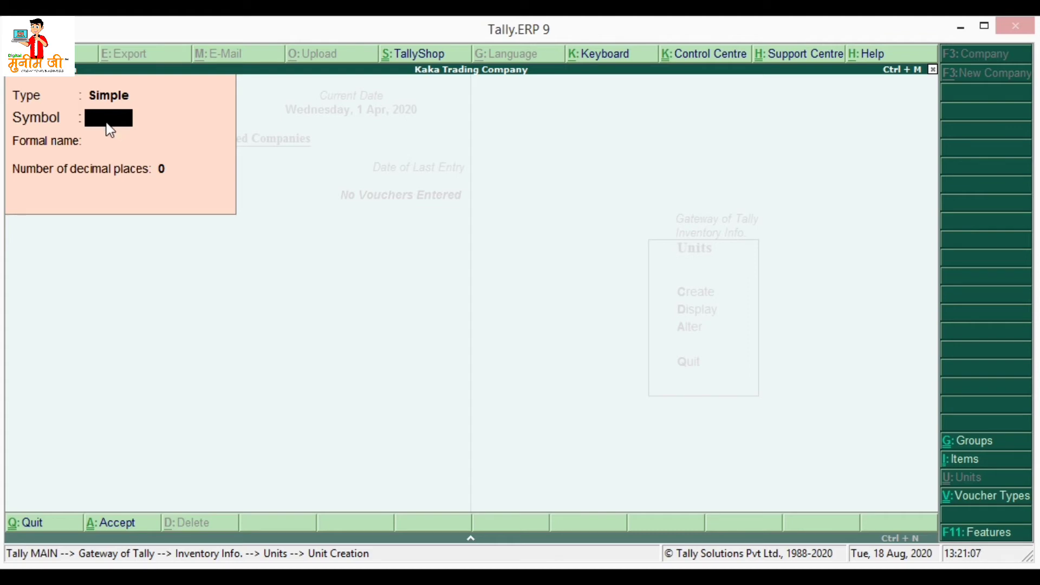
text(Kg)
key(Return)
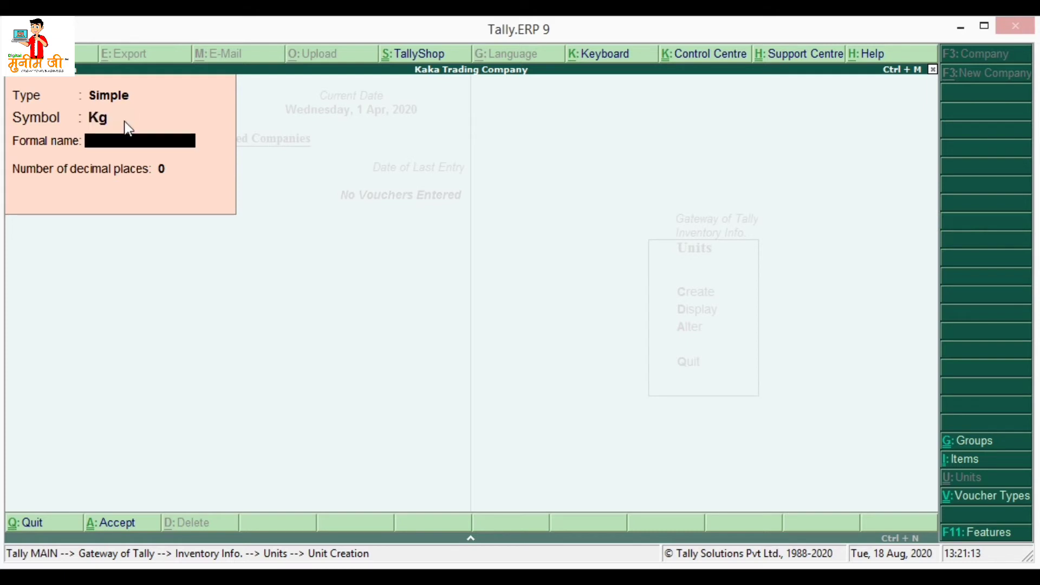
Give the Kg unit the formal name Kilogram and 3 decimal places, then save it and leave unit creation
text(Kilogram)
key(Return)
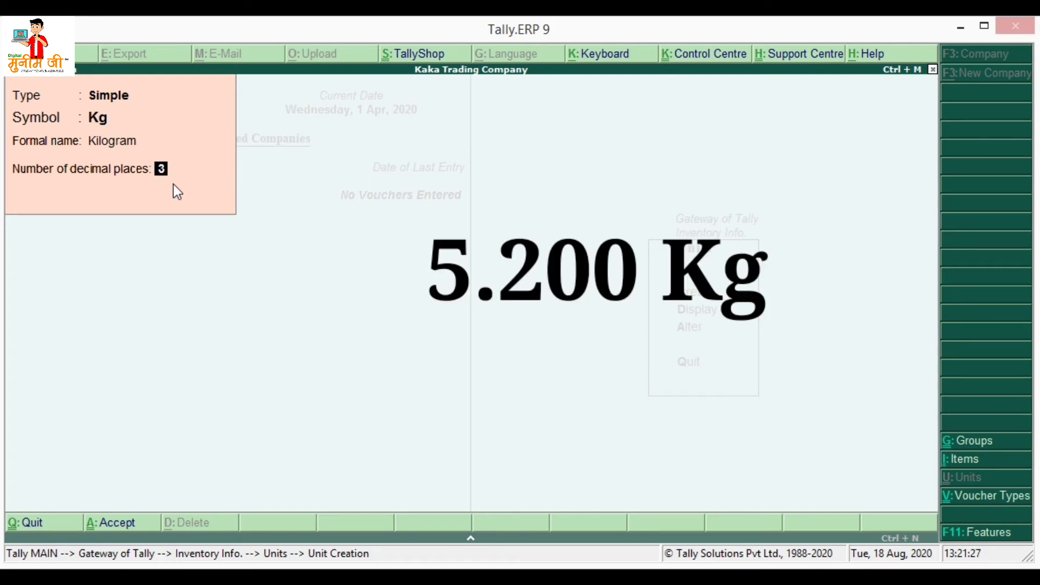
key(Return)
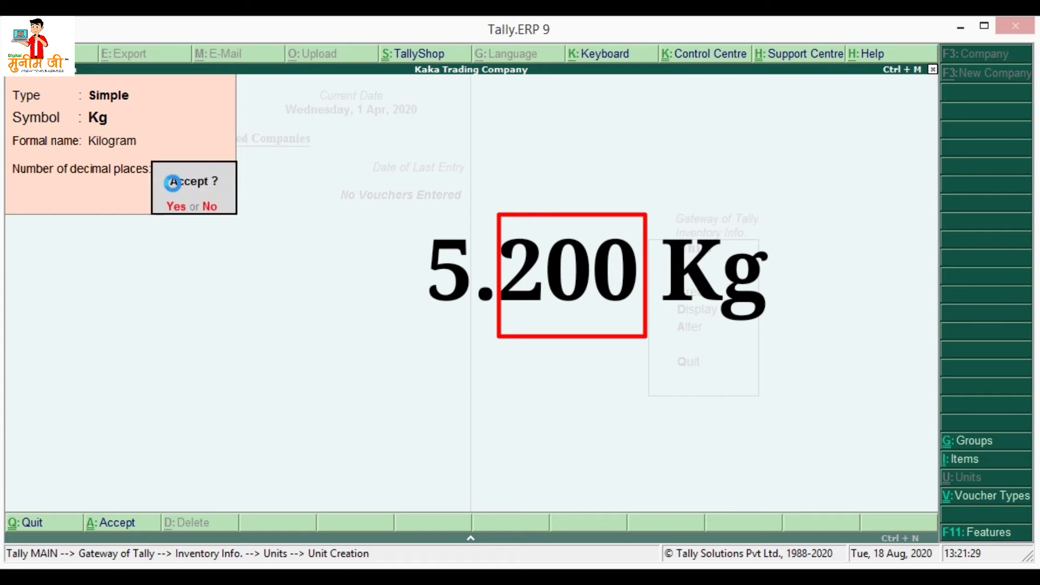
click(173, 182)
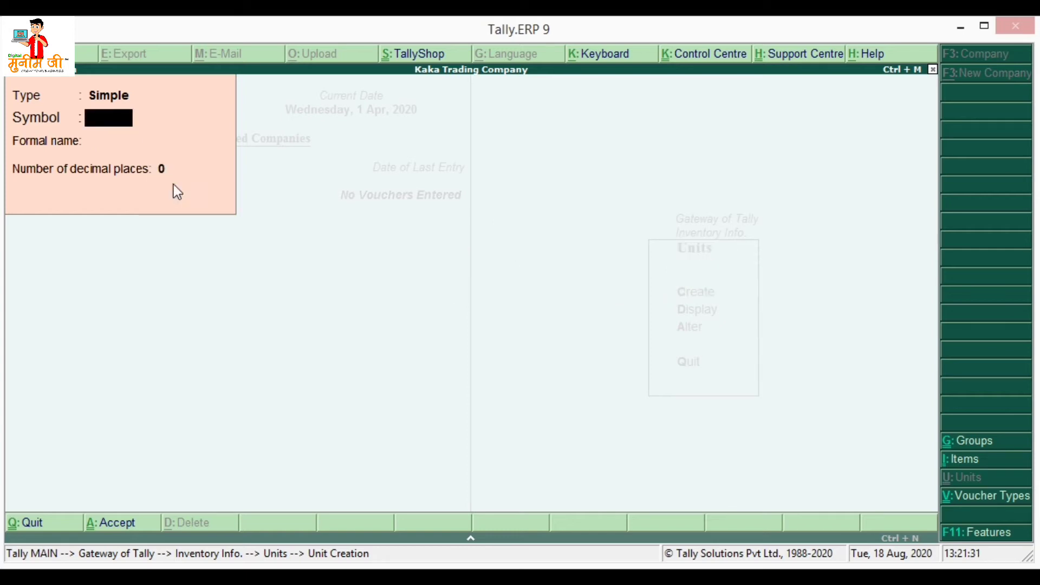
key(Escape)
key(Return)
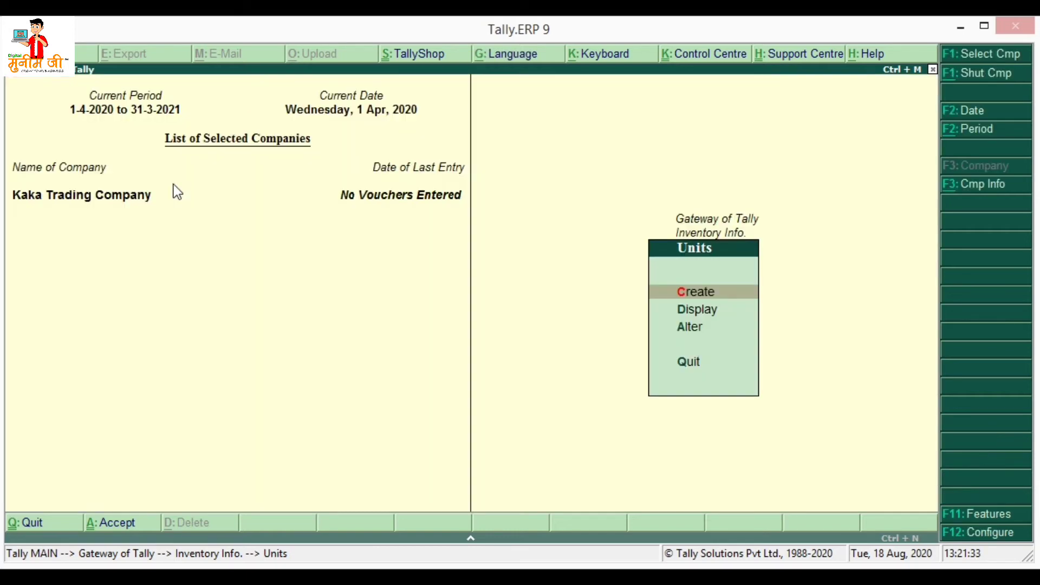
key(Escape)
Start creating a single stock group named Tata with no alias, under Primary
click(670, 263)
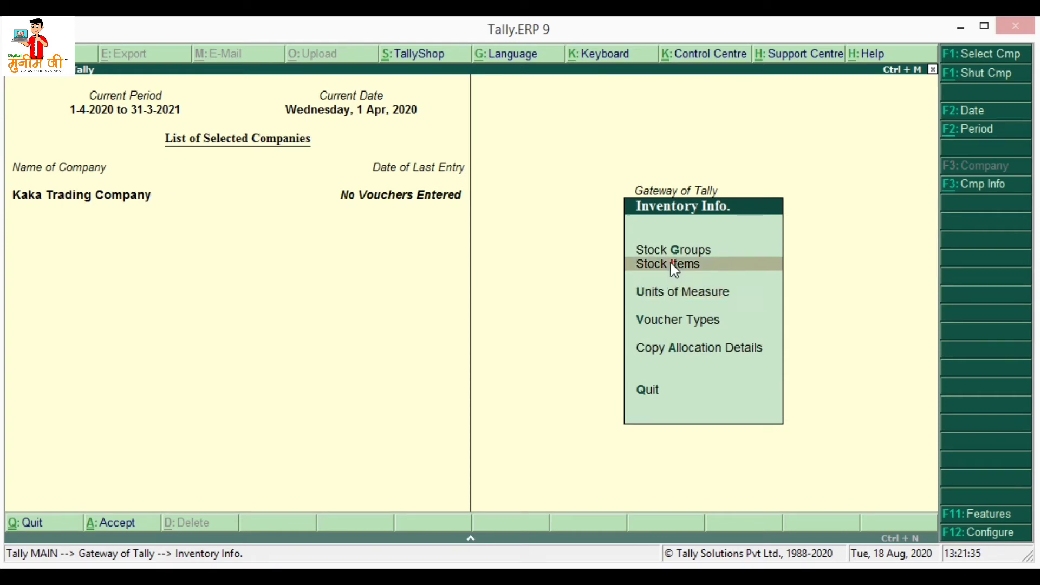
key(Up)
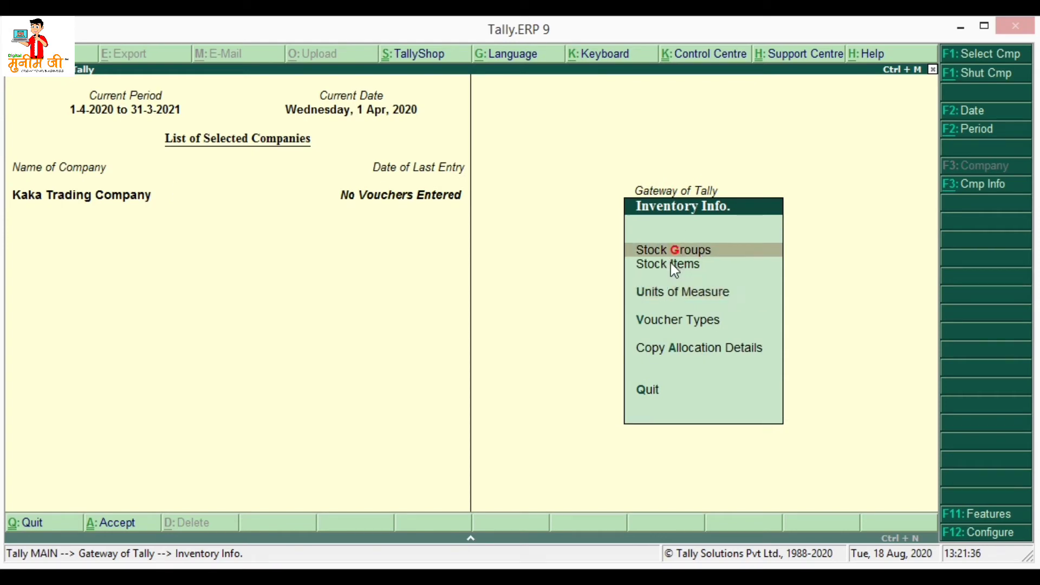
click(700, 253)
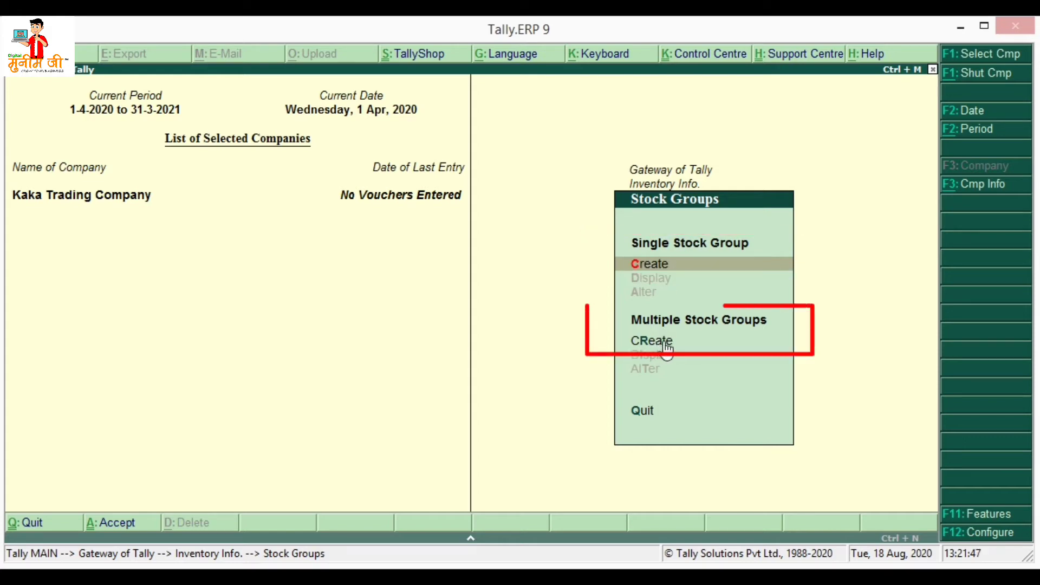
click(682, 264)
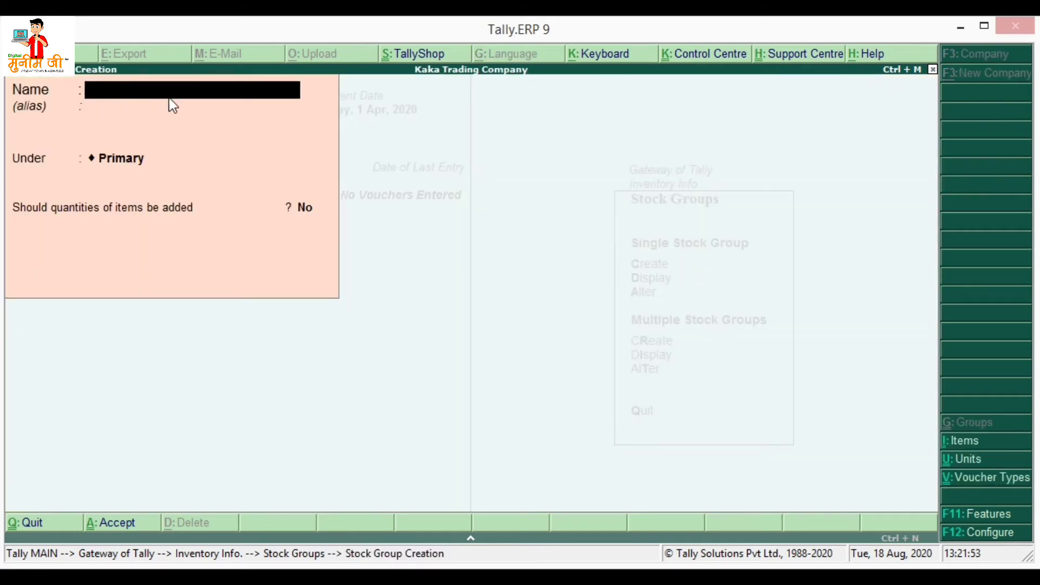
text(Tata)
key(Return)
key(Return)
key(Return)
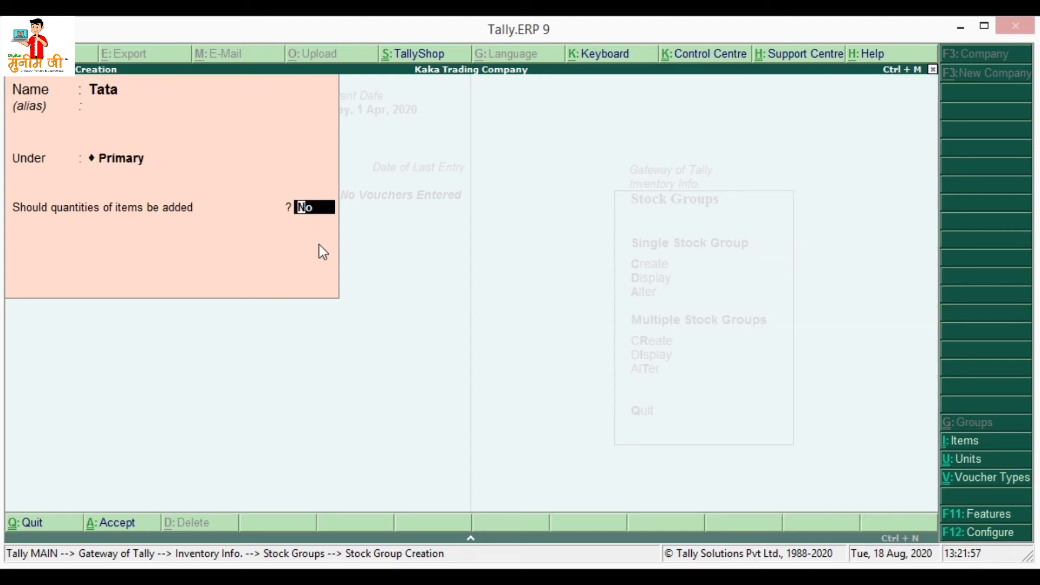
Allow item quantities to be added for the Tata stock group, then save it and leave stock group creation
key(y)
key(Return)
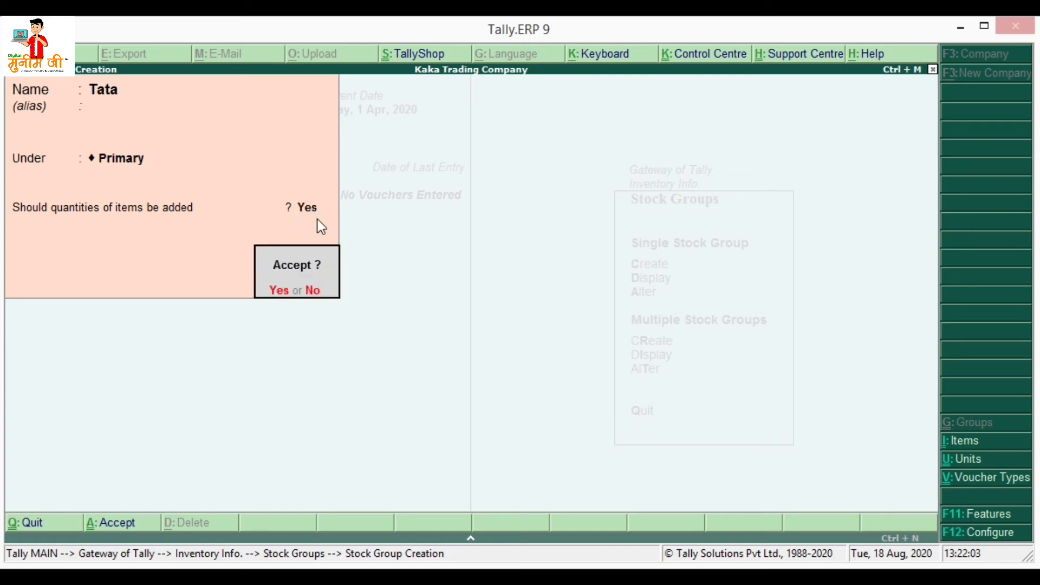
key(y)
key(Escape)
key(y)
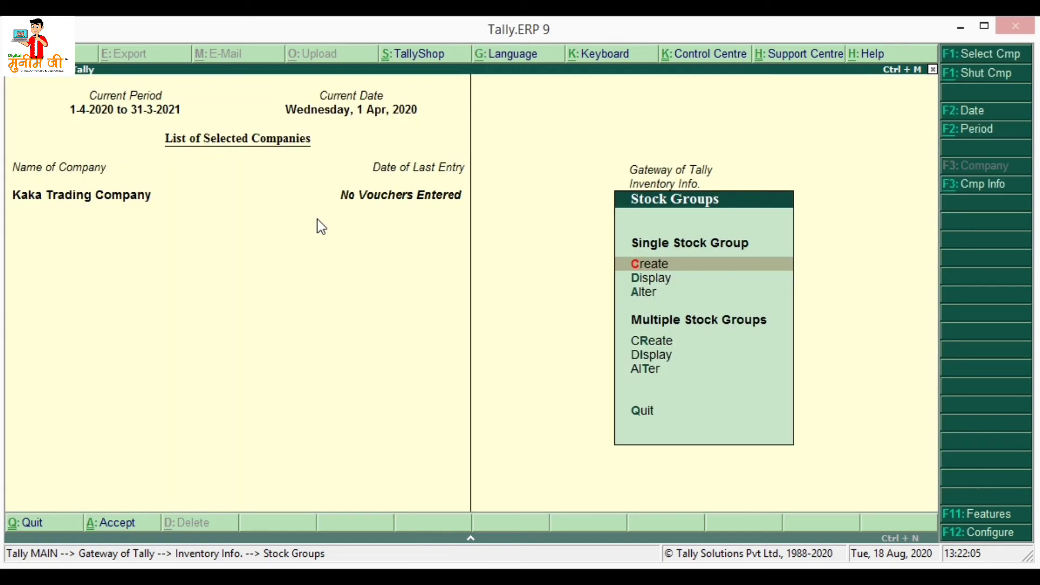
key(Escape)
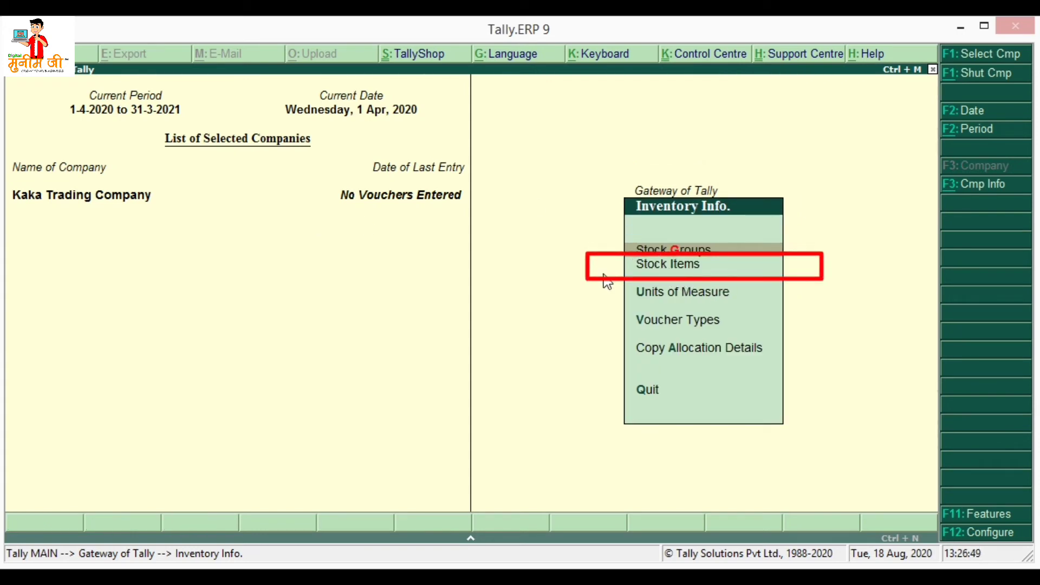
Start creating a single stock item named Sugar (Tata) with no alias
key(Down)
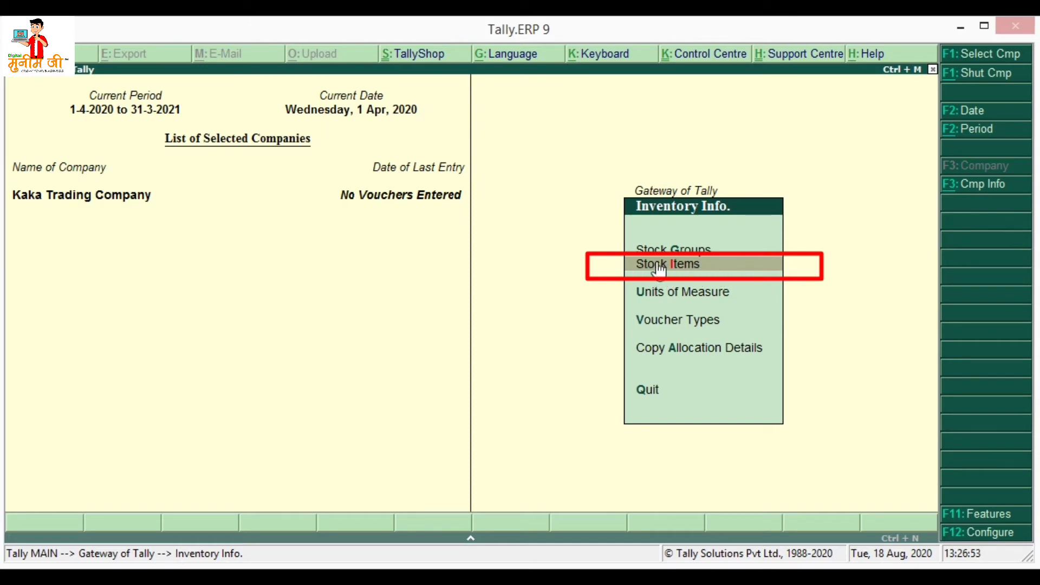
click(697, 267)
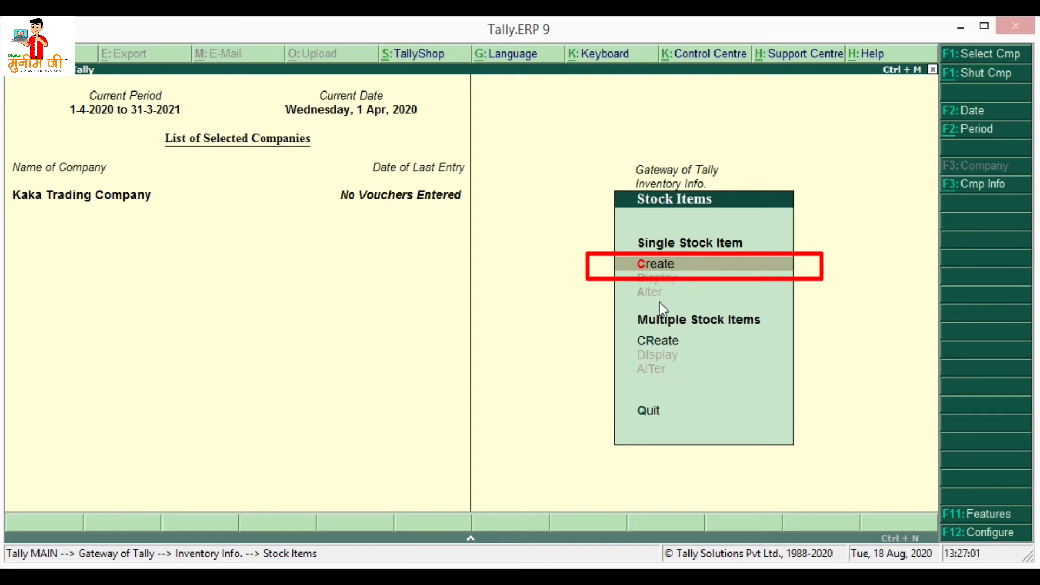
click(677, 264)
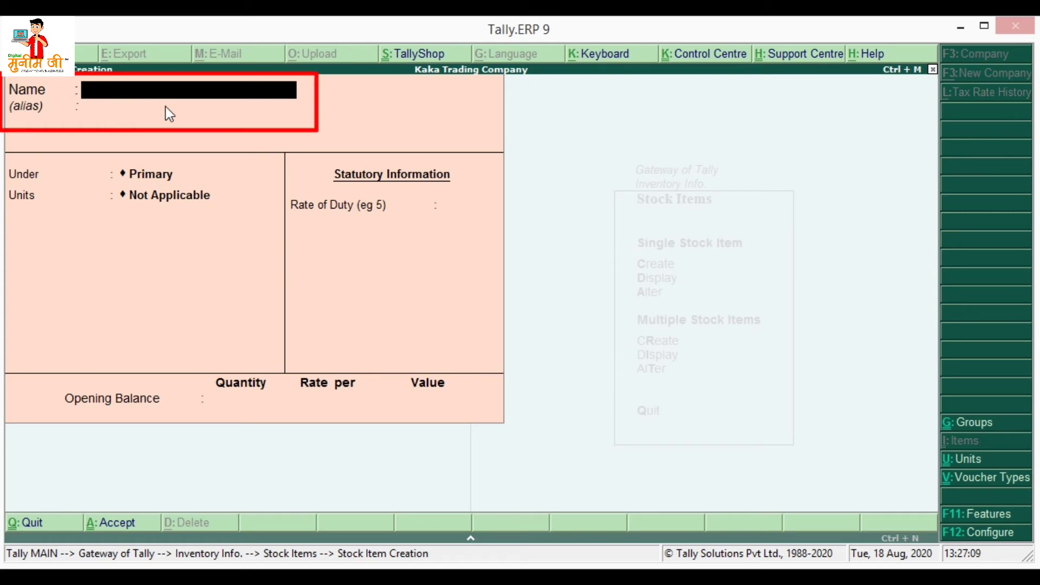
text(Sugar)
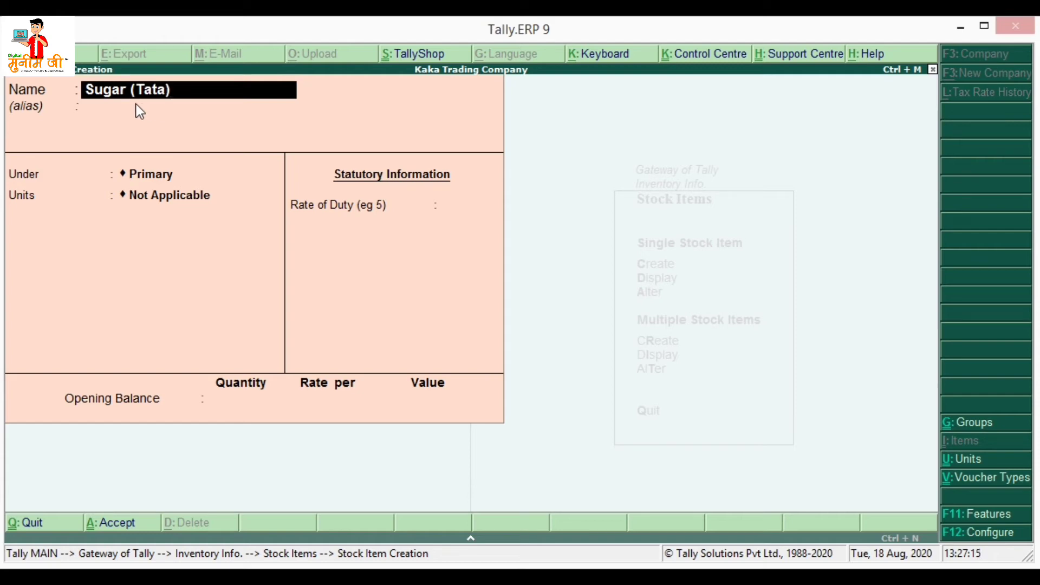
text((Tata))
key(Return)
key(Return)
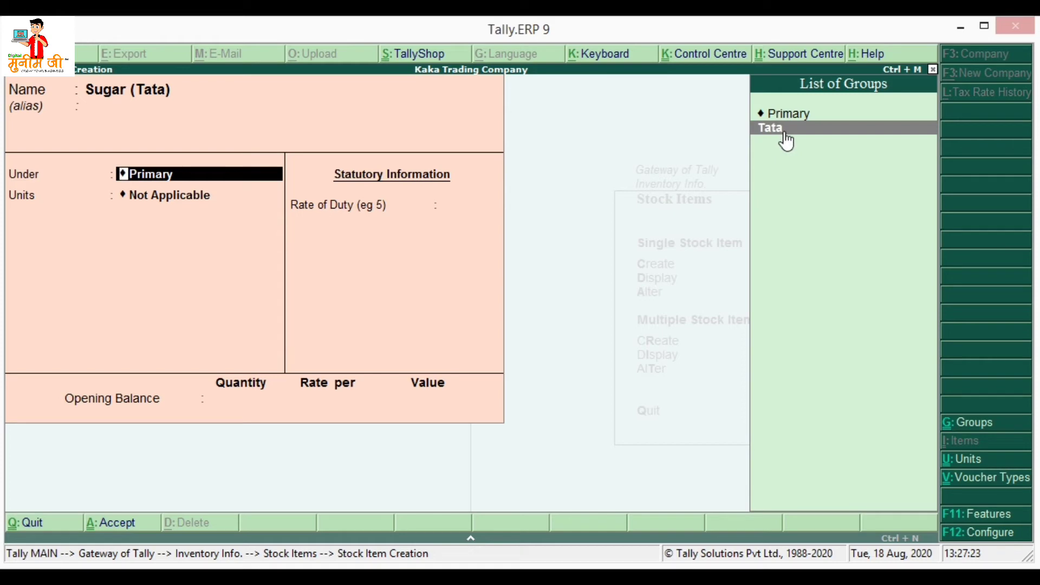
Place the Sugar (Tata) item under the Tata stock group and set its unit to Kg
key(Return)
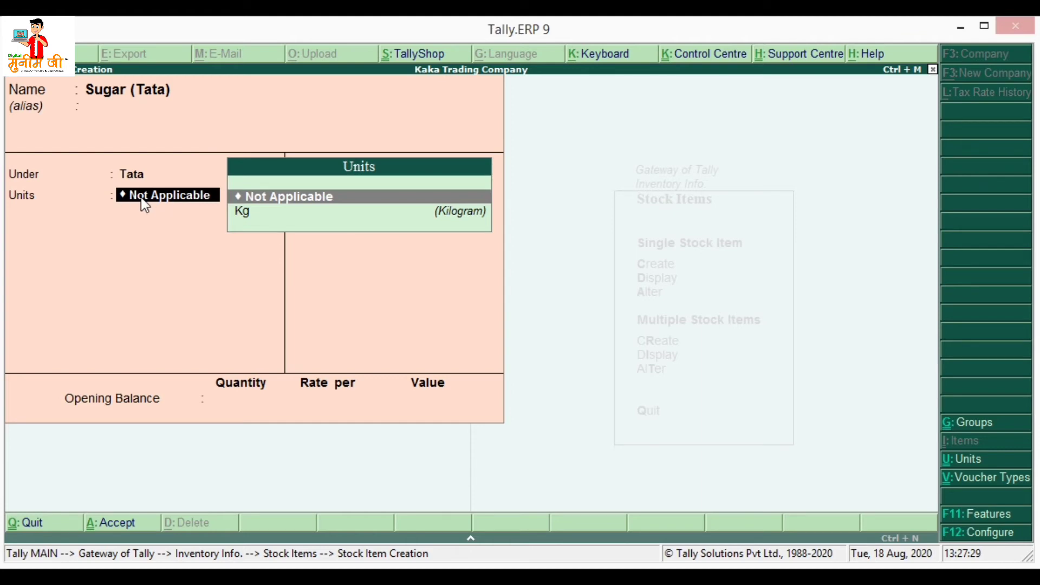
key(Down)
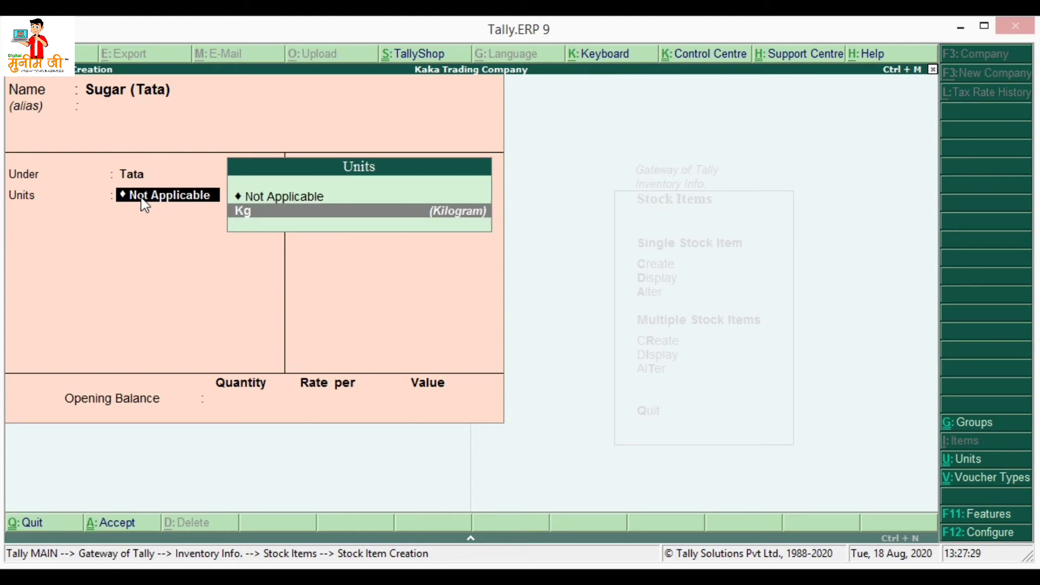
click(268, 212)
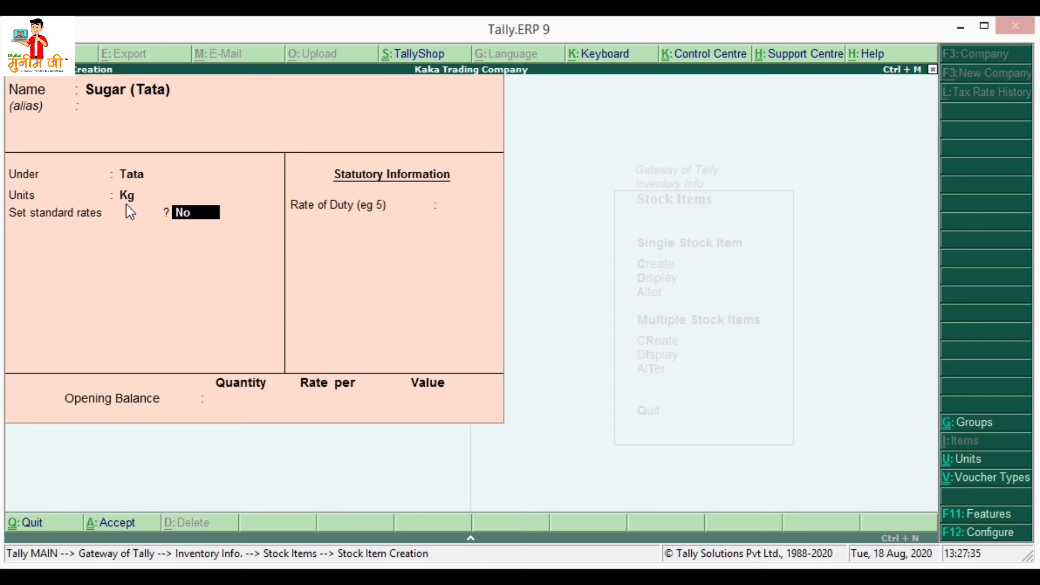
Keep standard rates off and the rate of duty at 0, save the stock item, and return to the Gateway of Tally
key(Return)
key(Return)
key(Return)
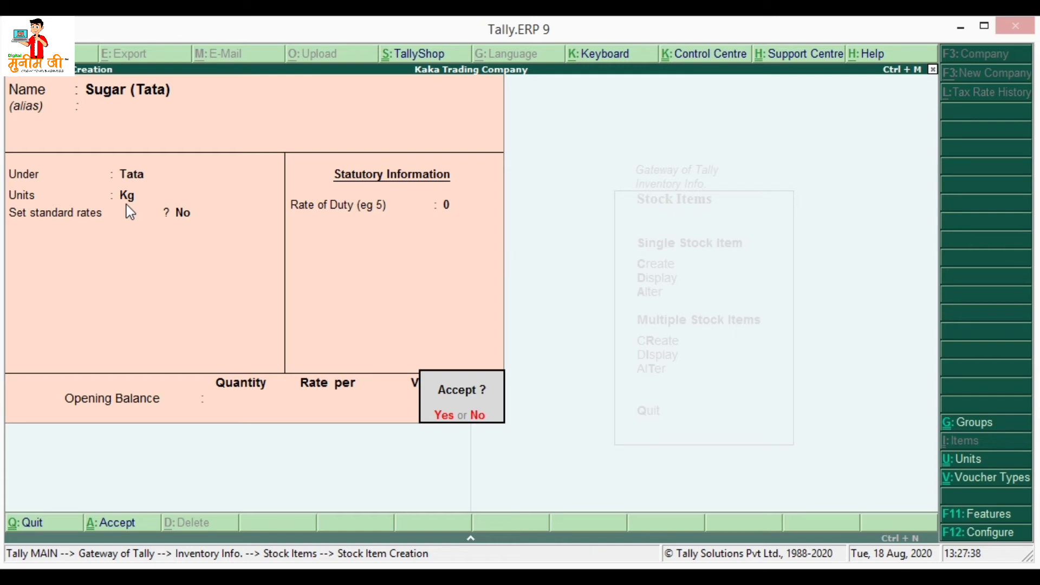
key(Return)
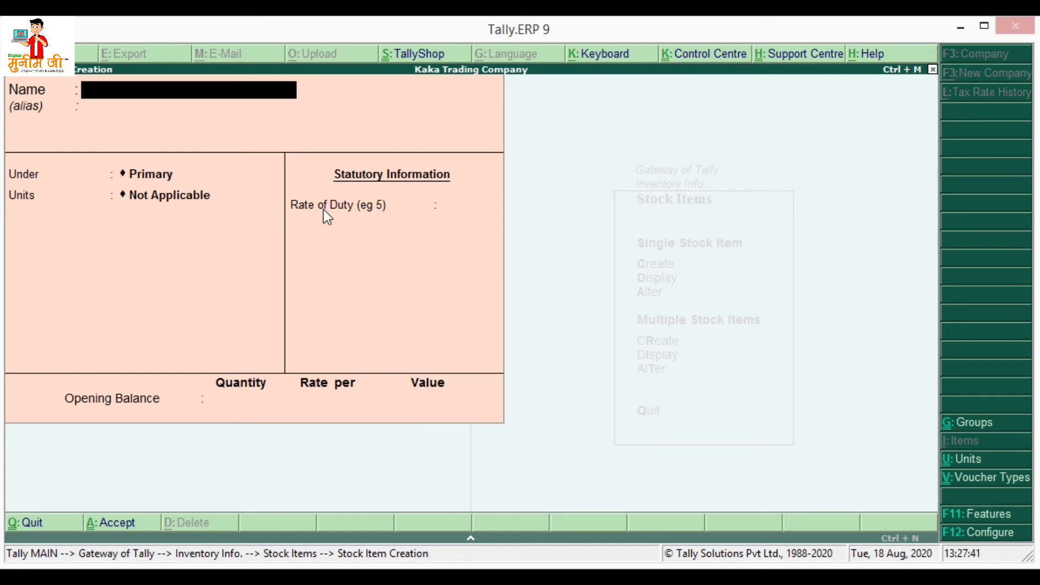
key(Escape)
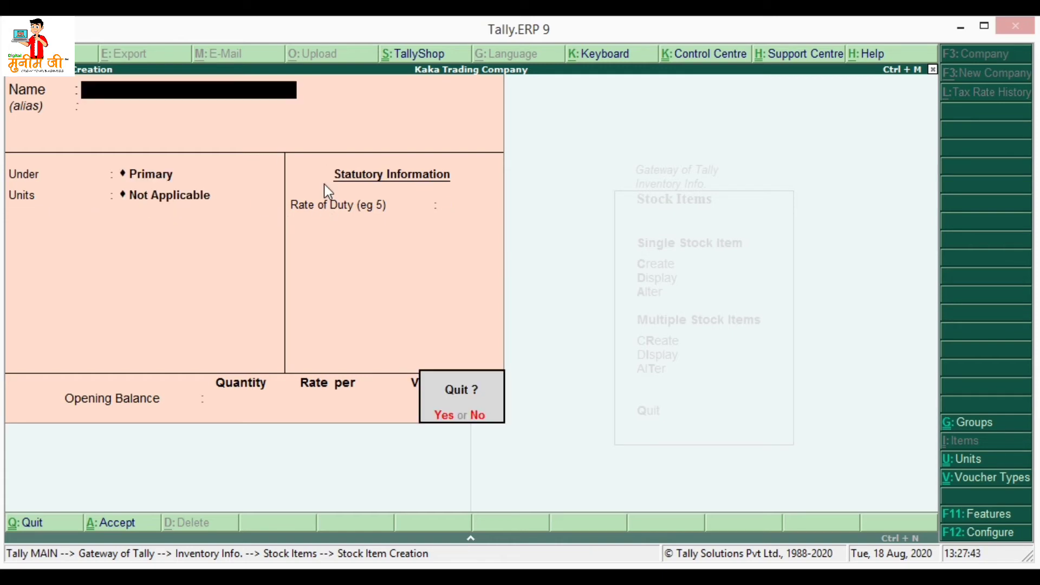
key(Return)
key(Escape)
key(Escape)
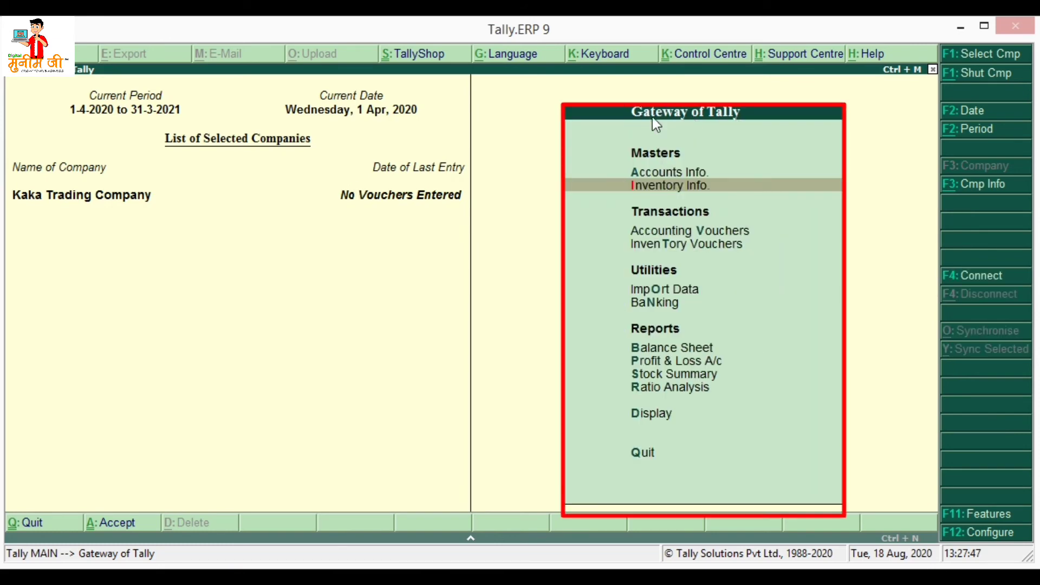
click(650, 172)
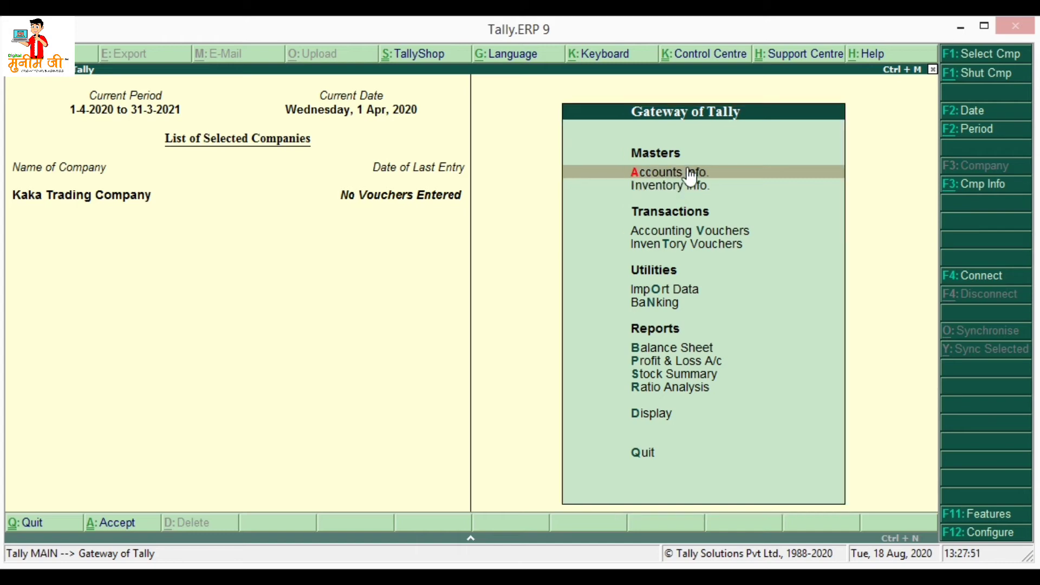
key(Down)
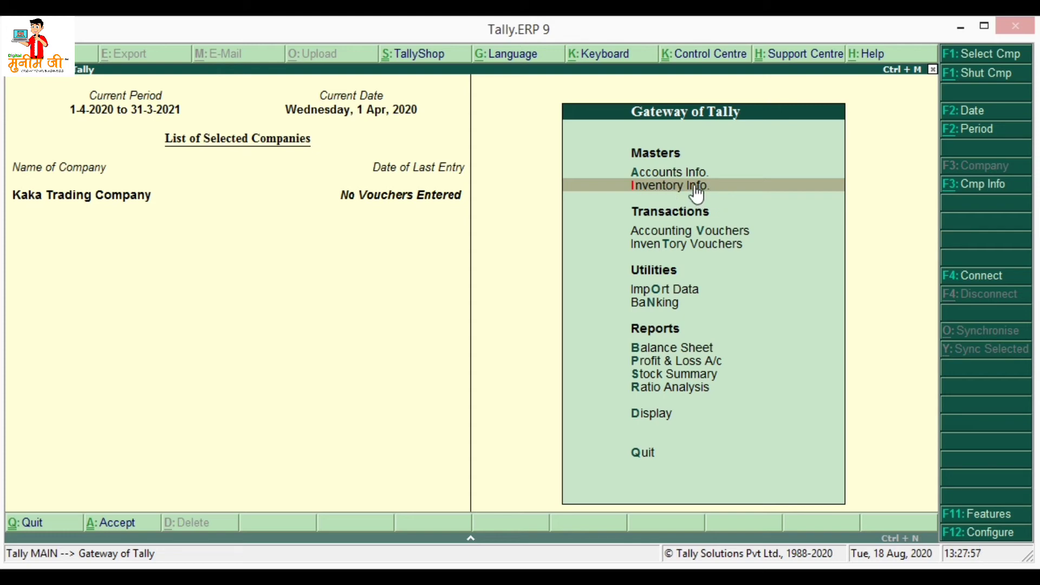
Start a purchase voucher under Accounting Vouchers, leaving the supplier invoice number and date blank
click(685, 234)
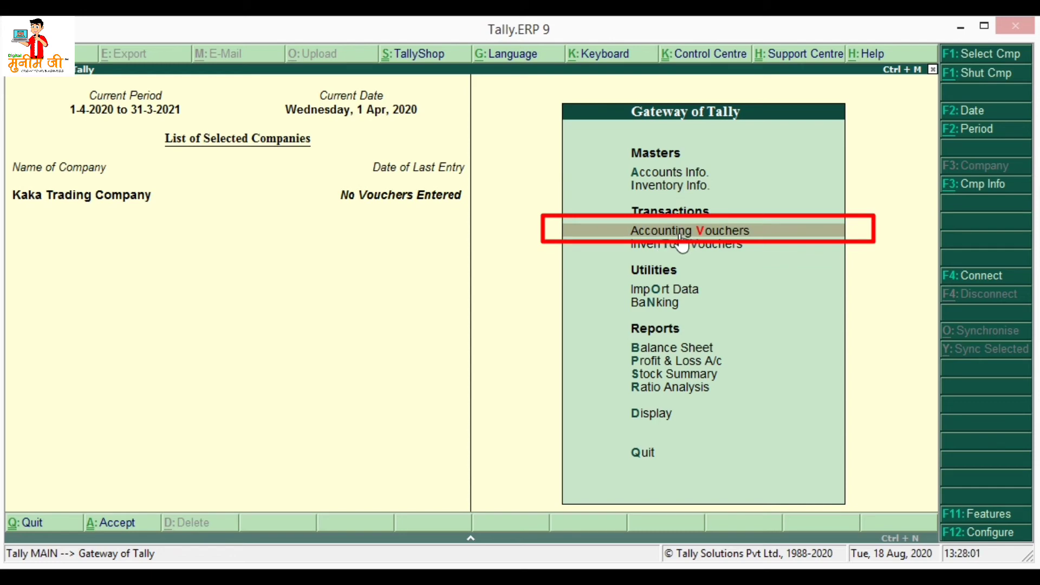
click(717, 233)
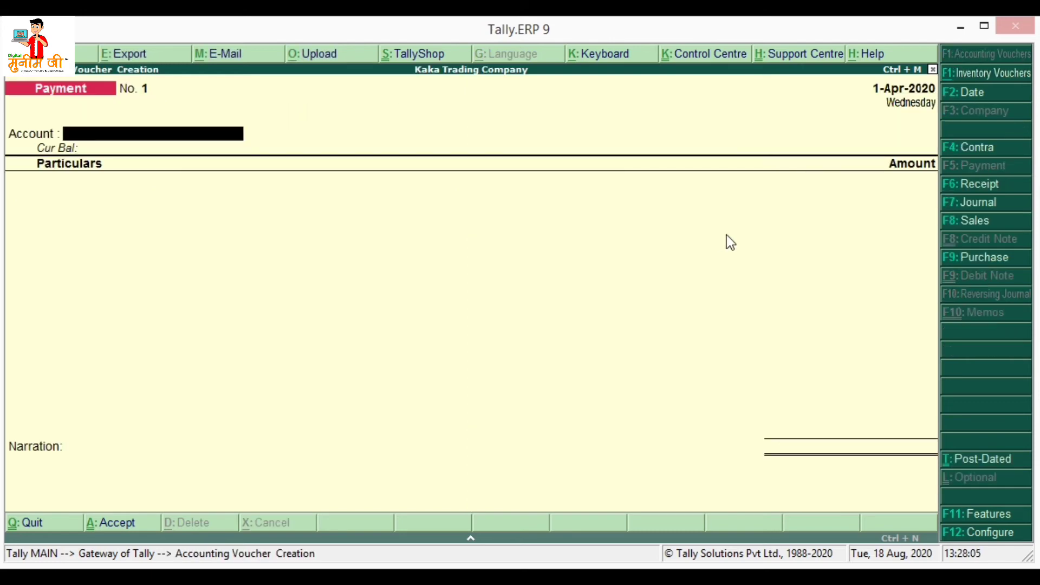
click(983, 260)
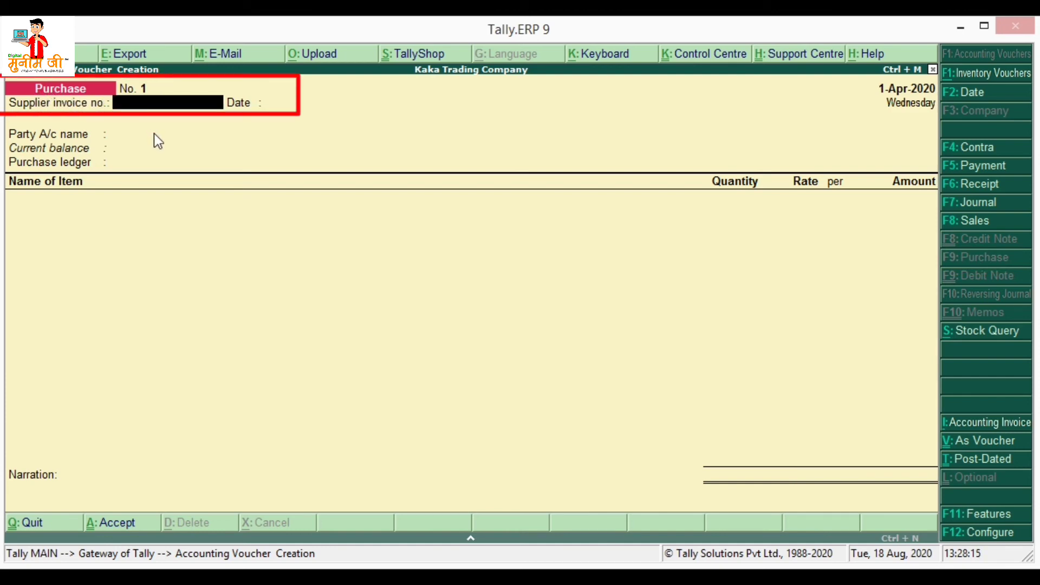
key(Return)
key(Return)
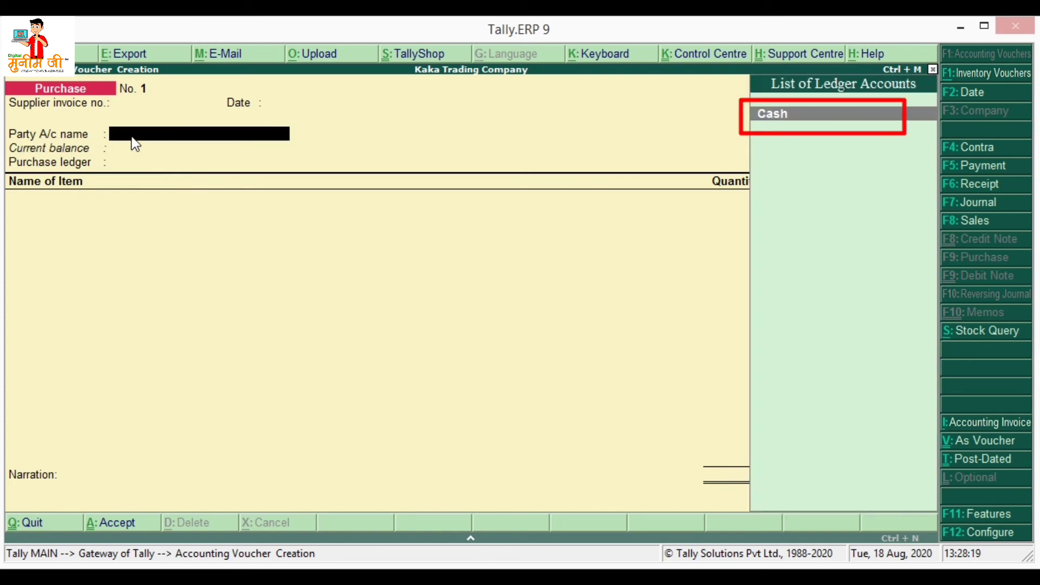
Set Cash as the purchase's party account with no extra supplier details, and choose Purchase A/c as the purchase ledger
key(Return)
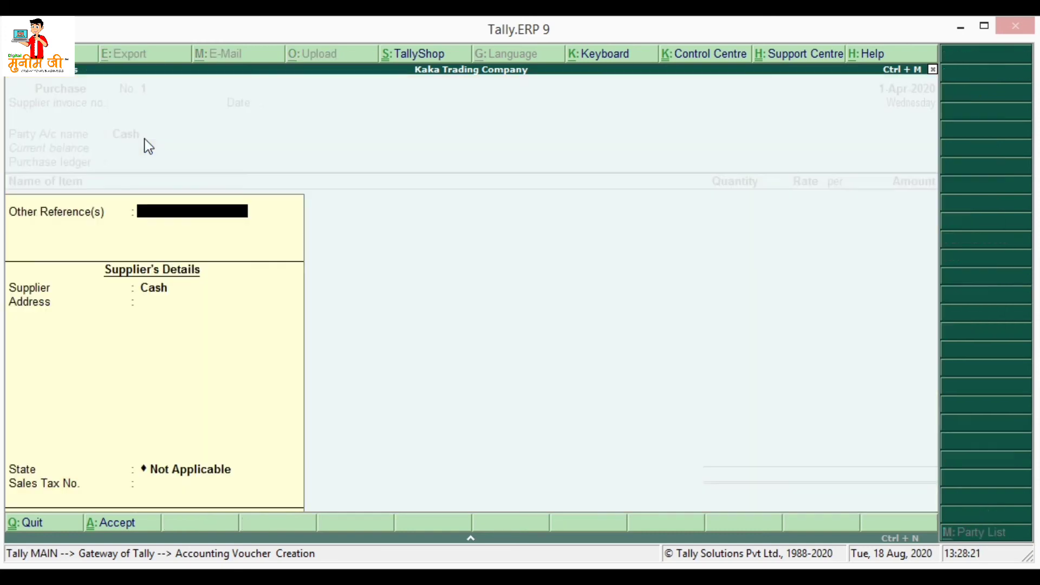
key(Return)
key(Return)
key(Return)
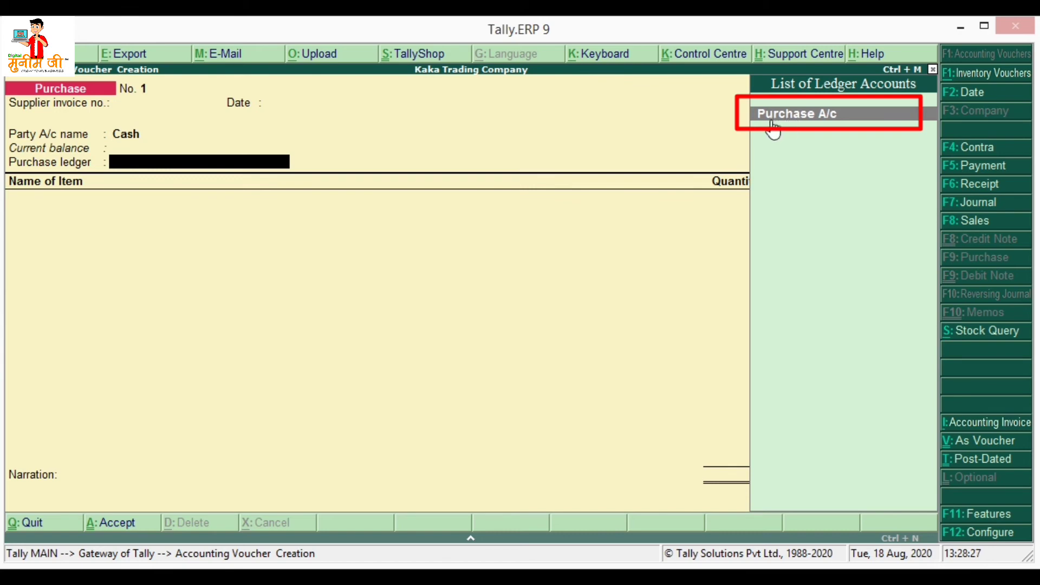
click(791, 116)
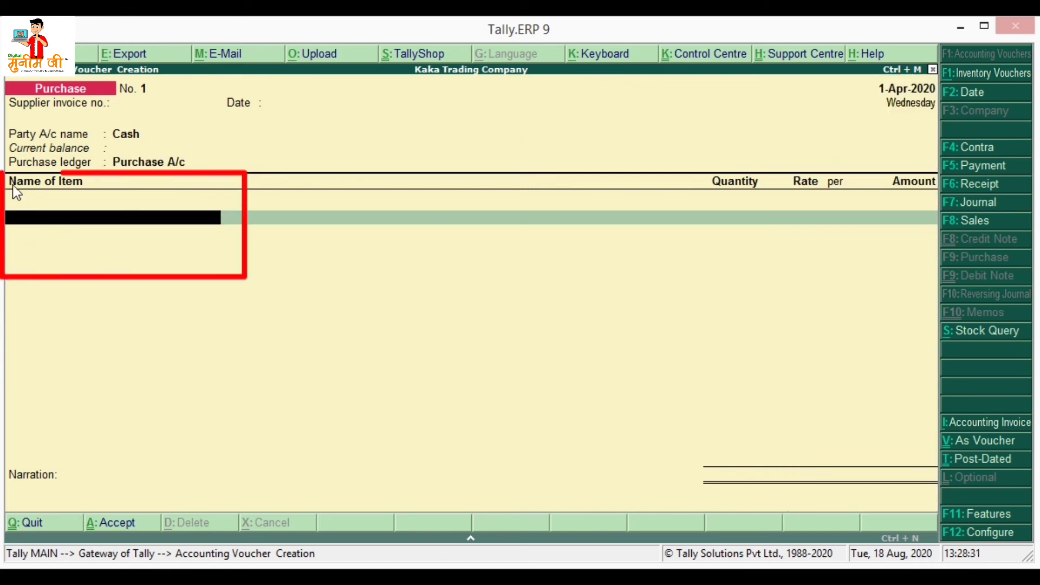
Add Sugar (Tata) to the purchase with a quantity of 50 Kg at a rate of 30 per Kg
click(79, 221)
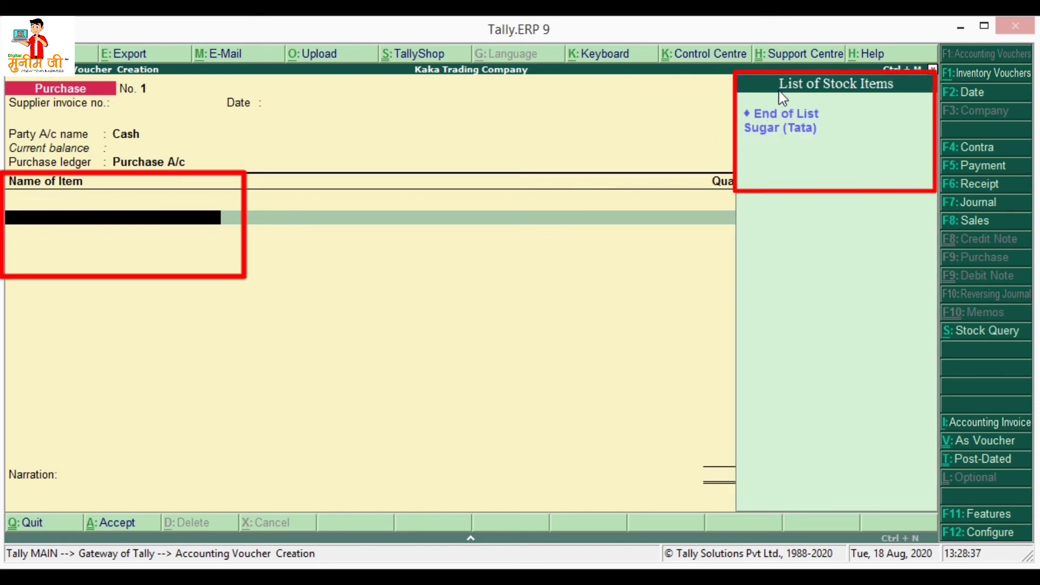
click(784, 130)
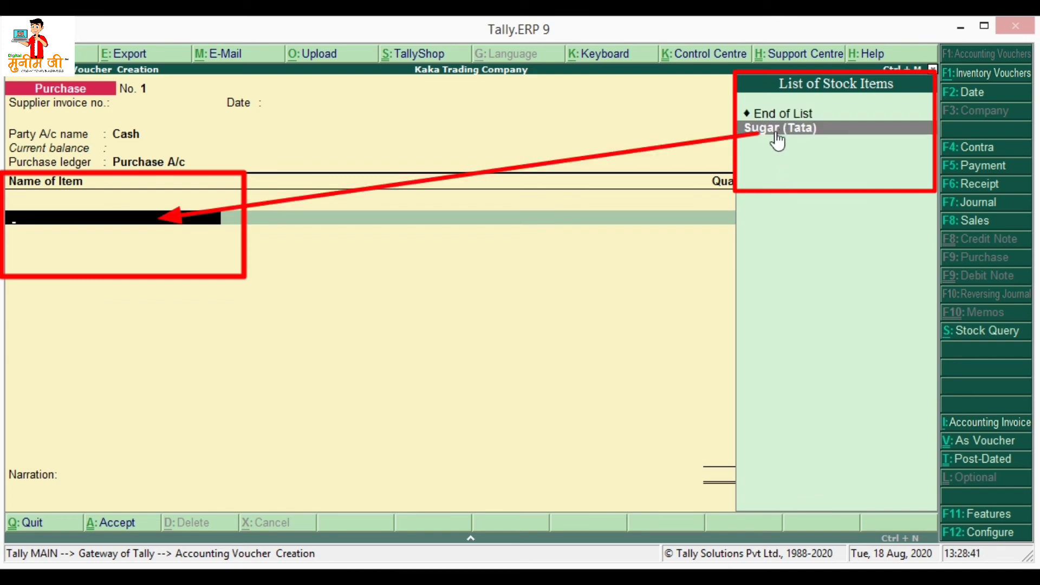
click(806, 130)
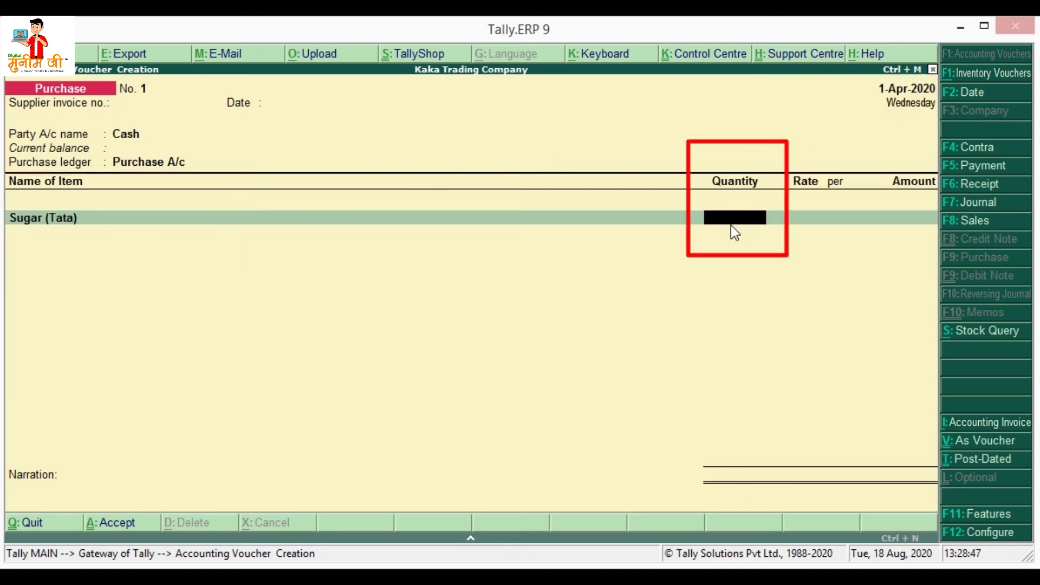
text(50)
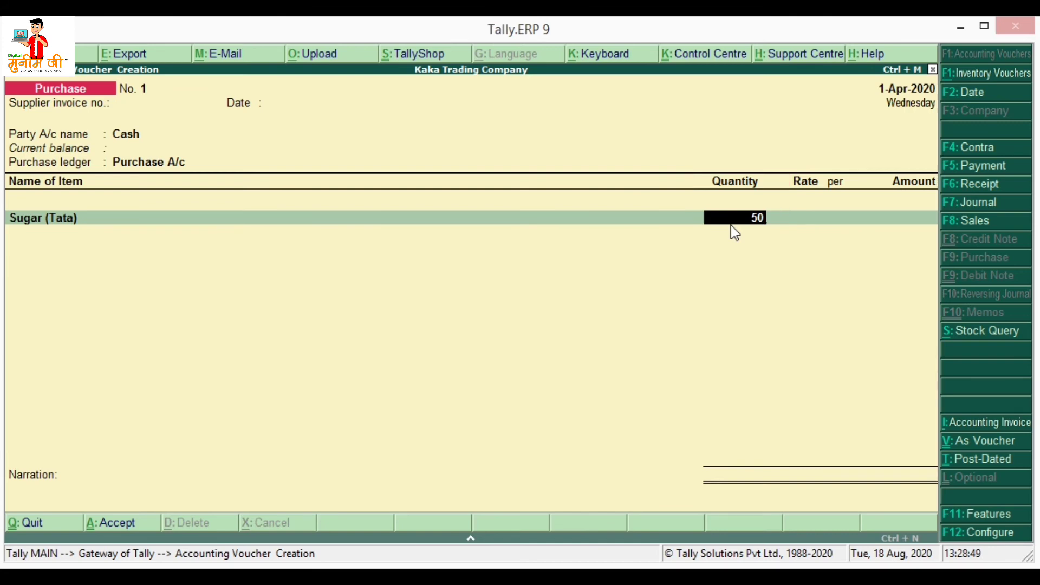
key(Return)
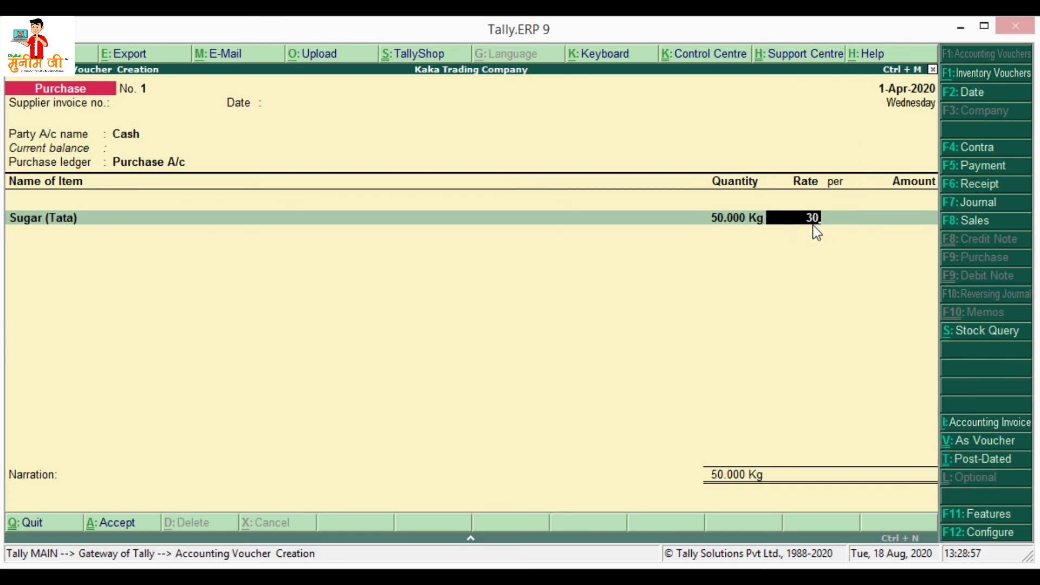
key(Return)
key(Return)
key(Return)
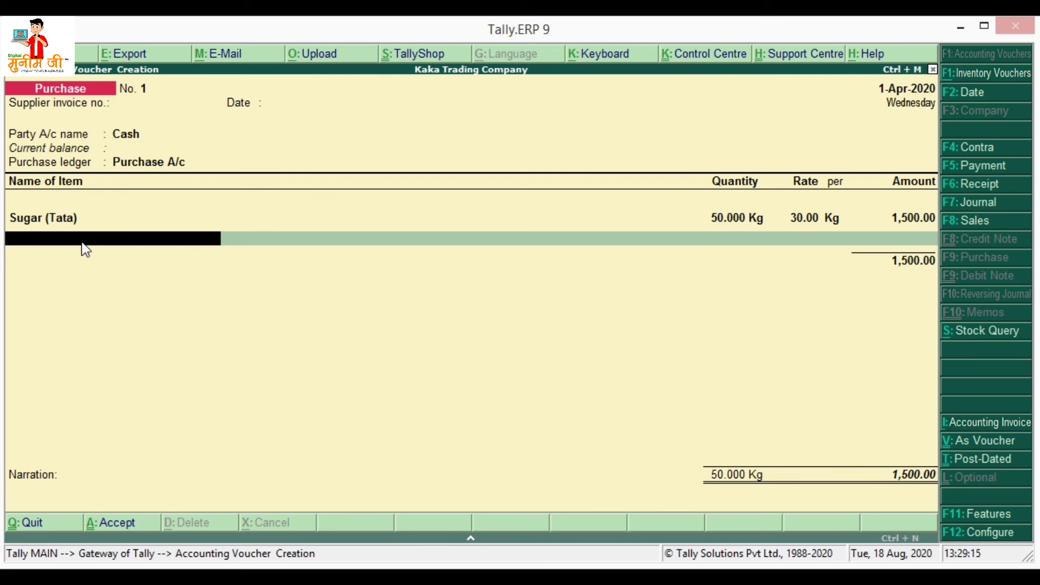
End the purchase's item and ledger lists, leave the narration empty, and save the voucher
key(Return)
key(Return)
key(Return)
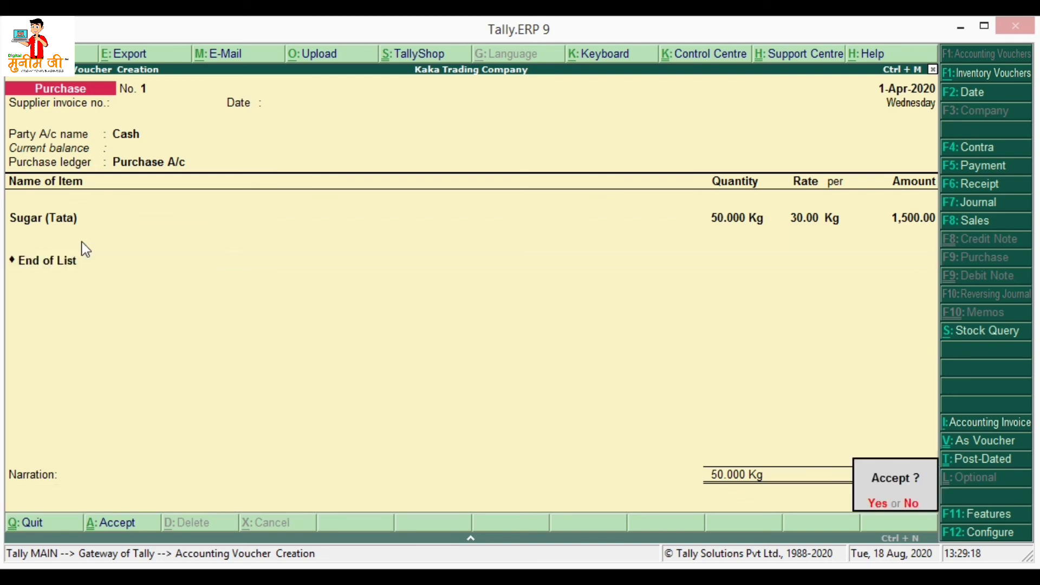
key(y)
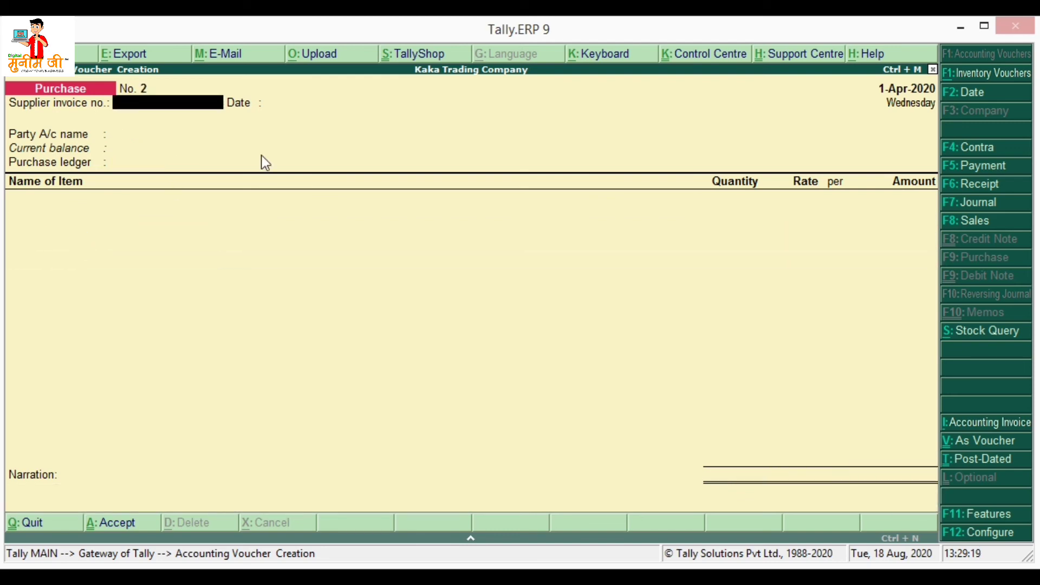
Start a sales voucher with no reference number and Cash as the party account
click(972, 226)
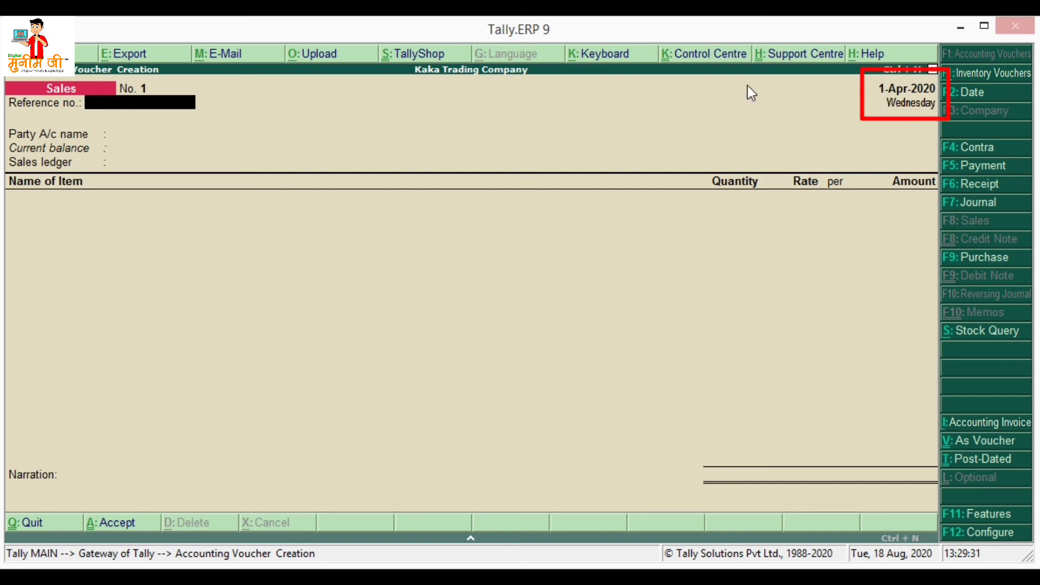
key(Return)
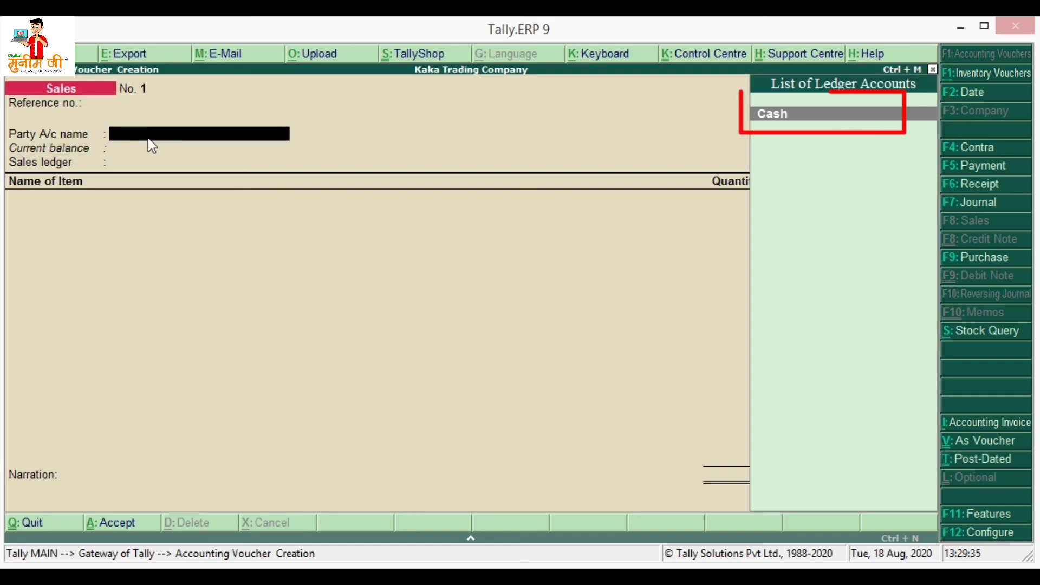
click(784, 116)
key(Return)
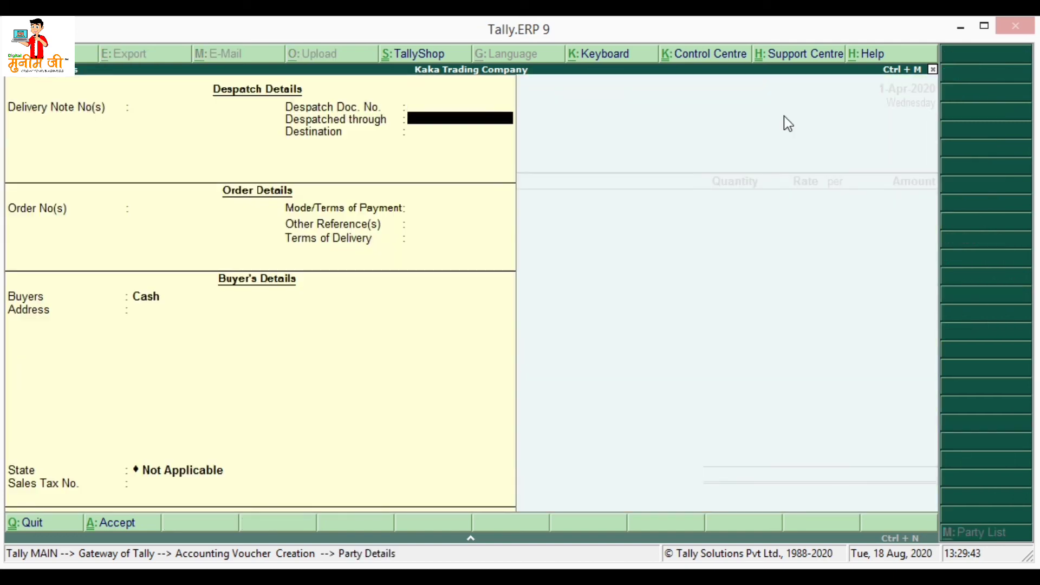
Leave the despatch, order and buyer details at their defaults, and choose Sales A/c as the sales ledger
key(Return)
key(Return)
key(Return)
key(Return)
key(Return)
key(Return)
key(Return)
key(Return)
key(Return)
key(Return)
key(Return)
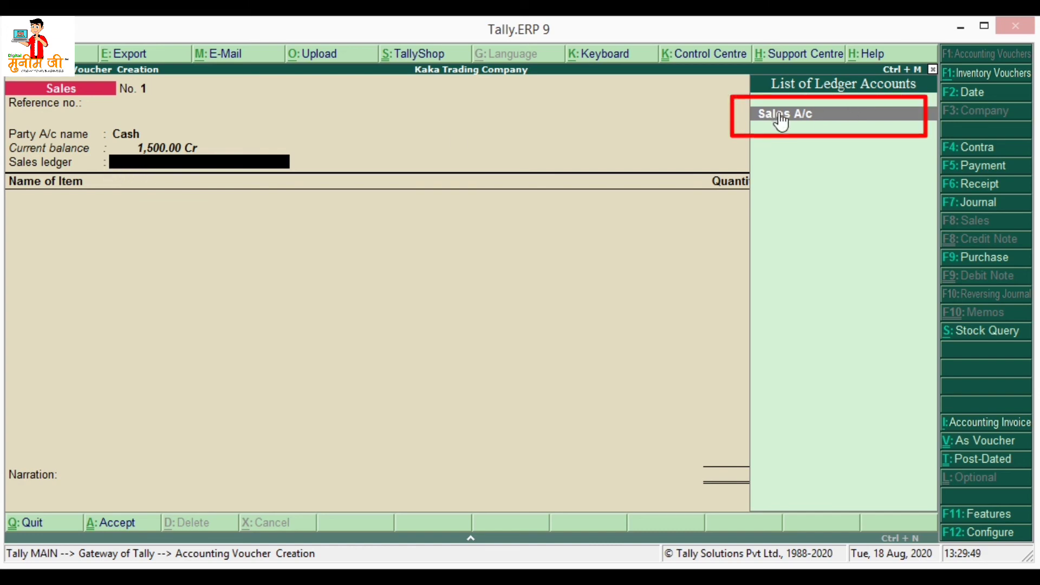
click(802, 126)
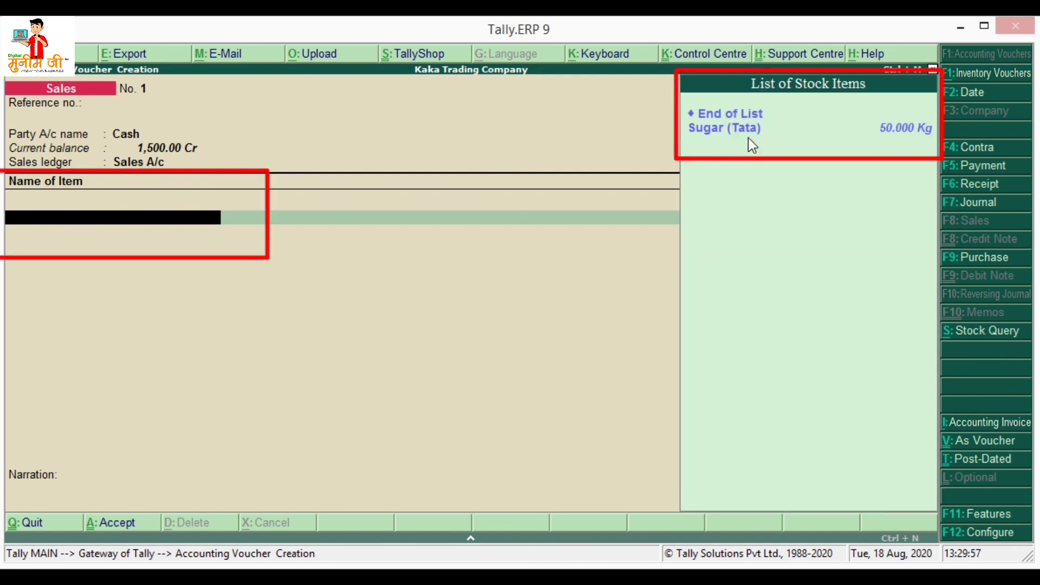
Add Sugar (Tata) to the sale with a quantity of 5.200 Kg at a rate of 32 per Kg
click(886, 130)
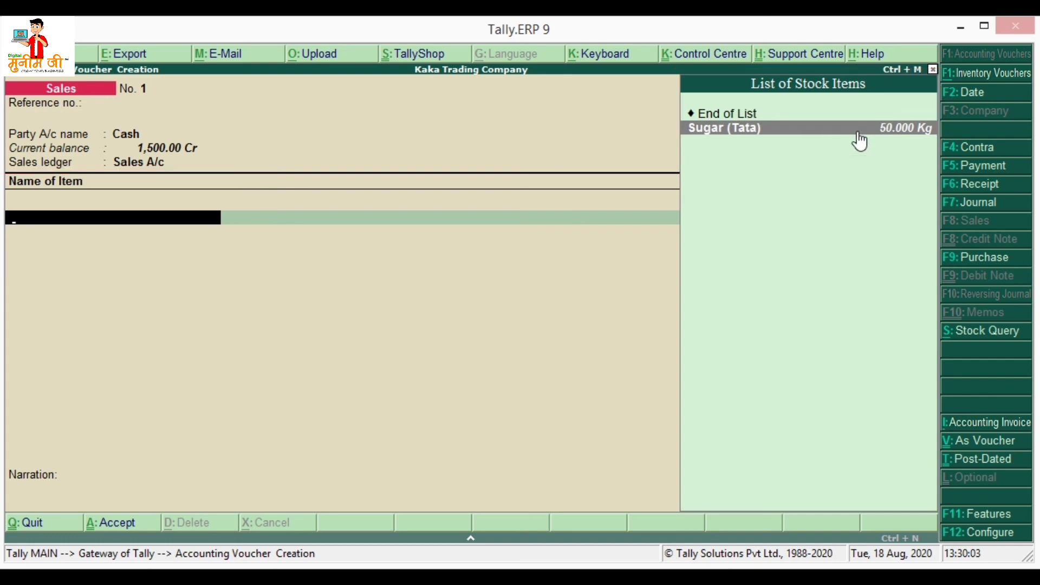
click(859, 132)
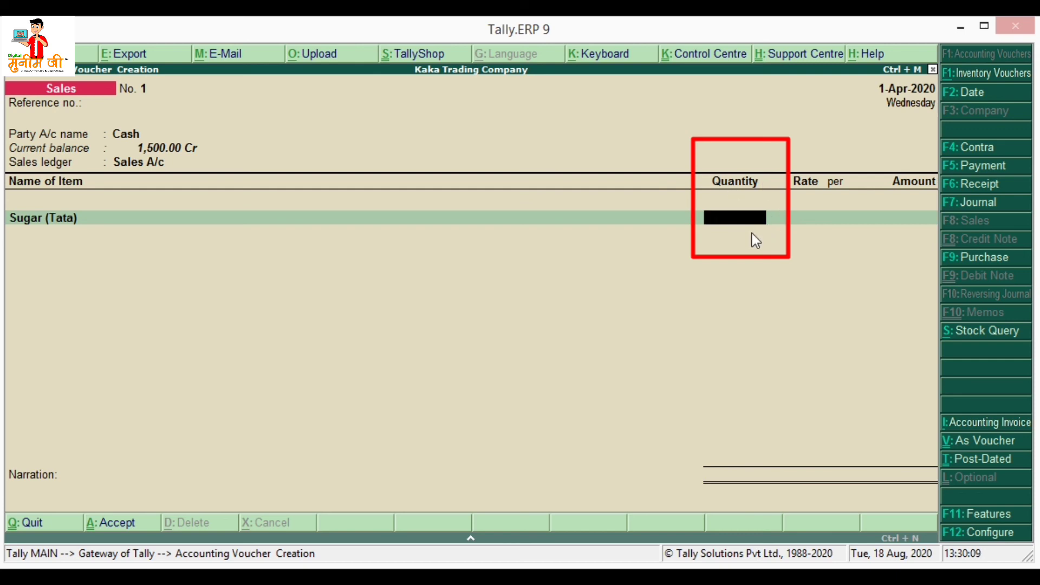
text(5.200)
key(Return)
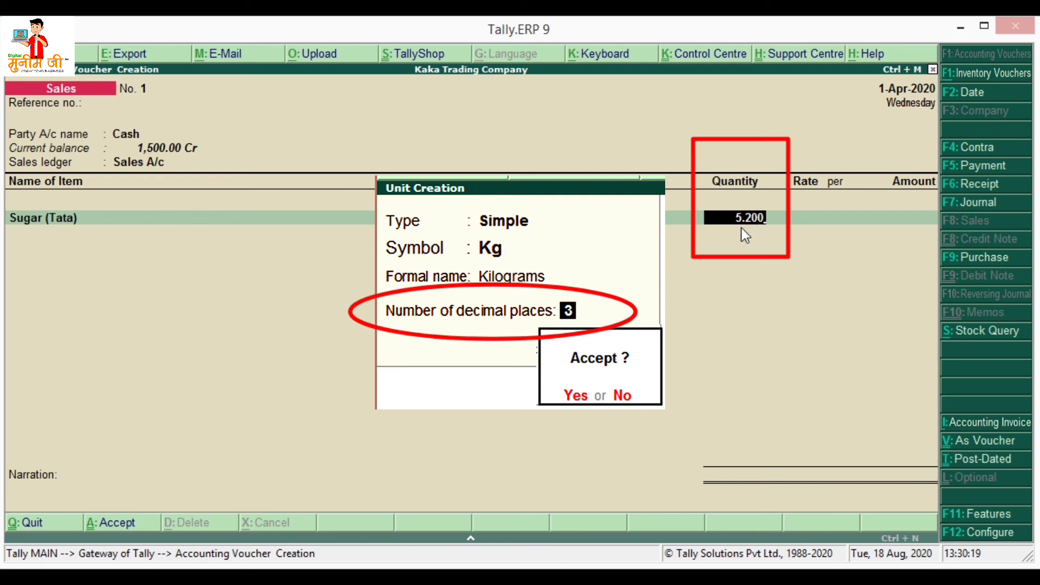
key(Return)
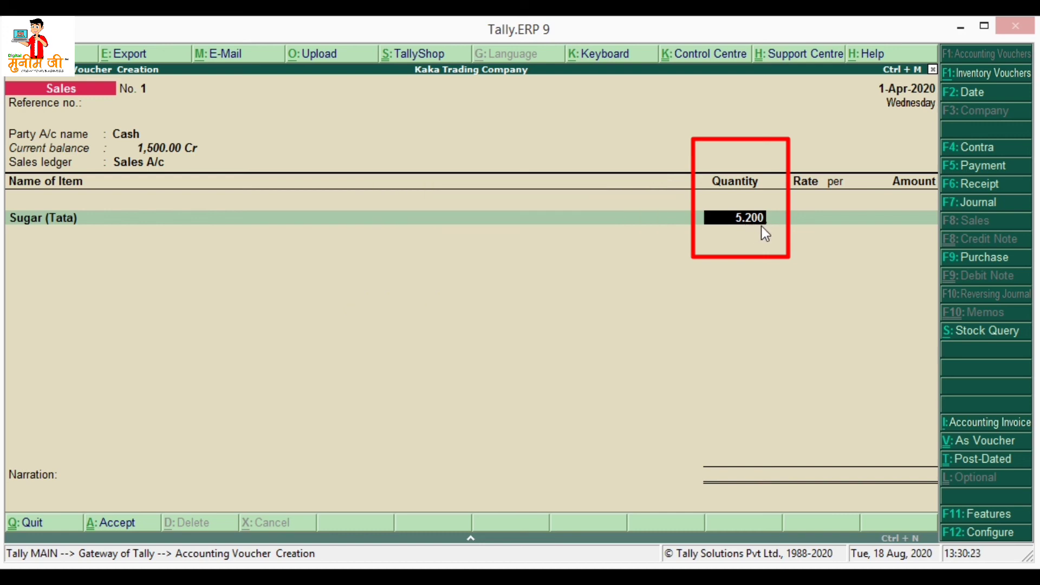
key(Return)
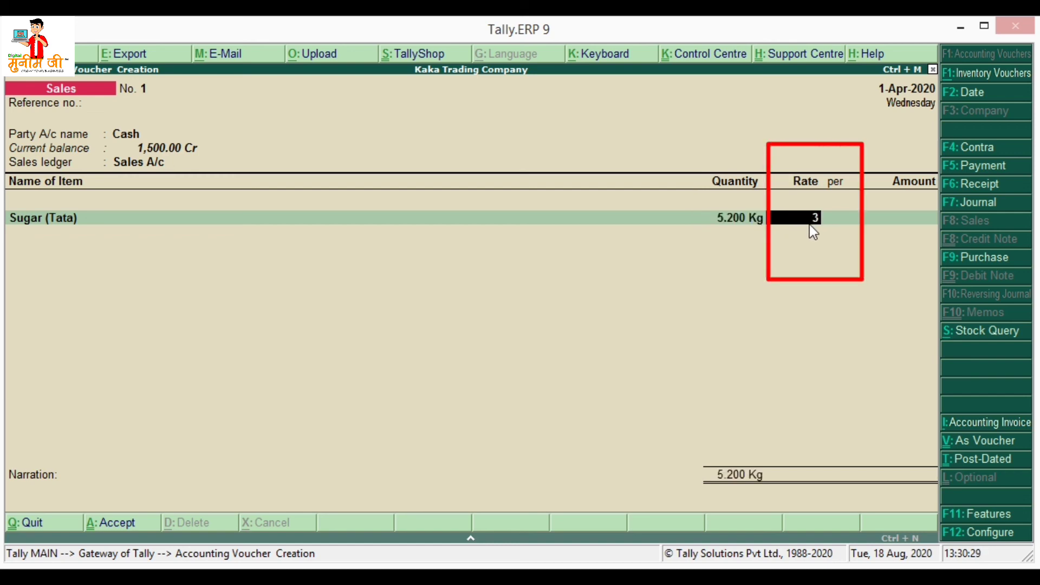
key(Return)
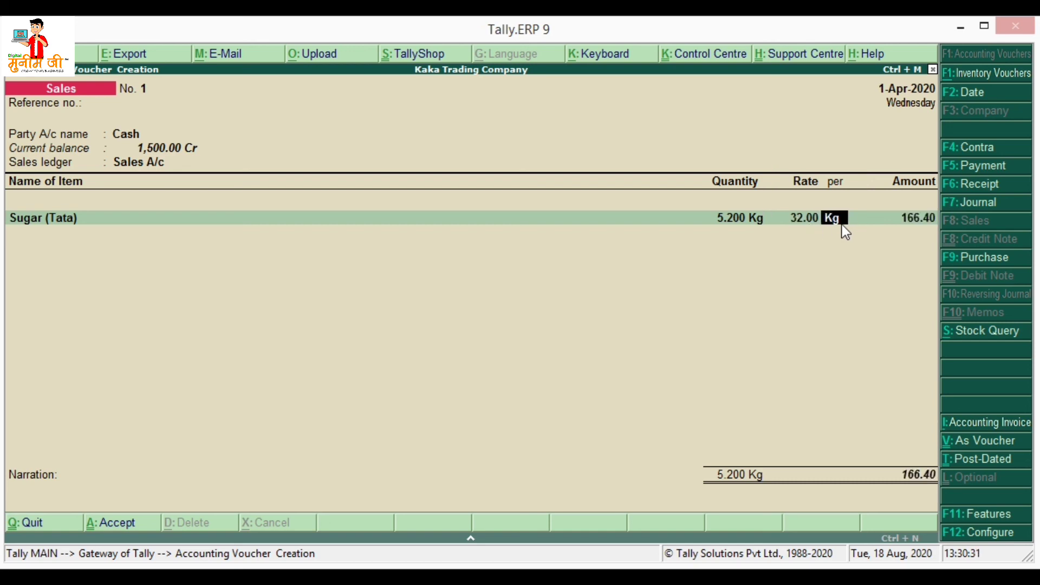
key(Return)
key(Return)
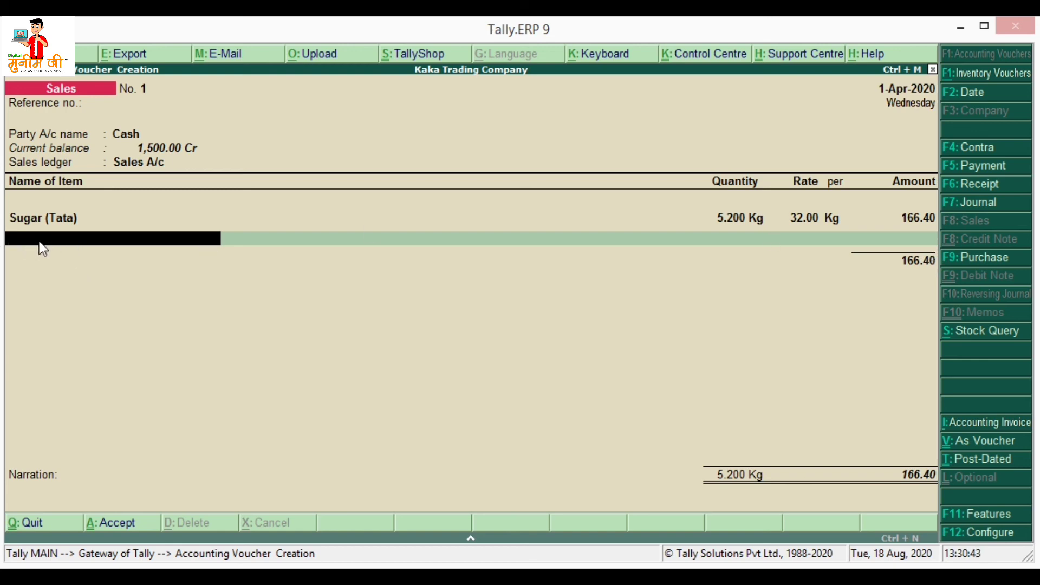
End the sale's item list and add the Round Off A/c ledger below it
key(Return)
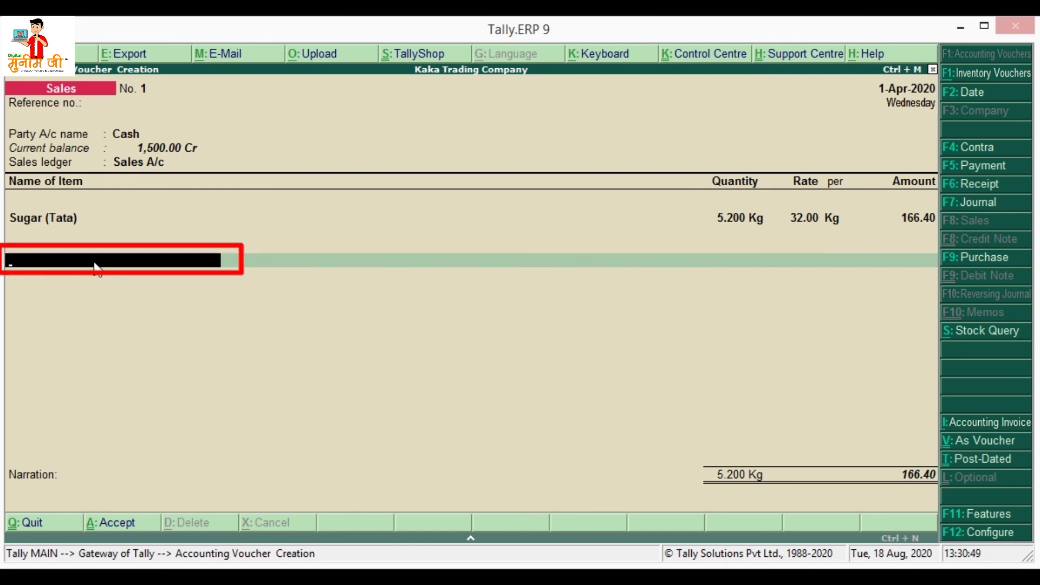
key(Return)
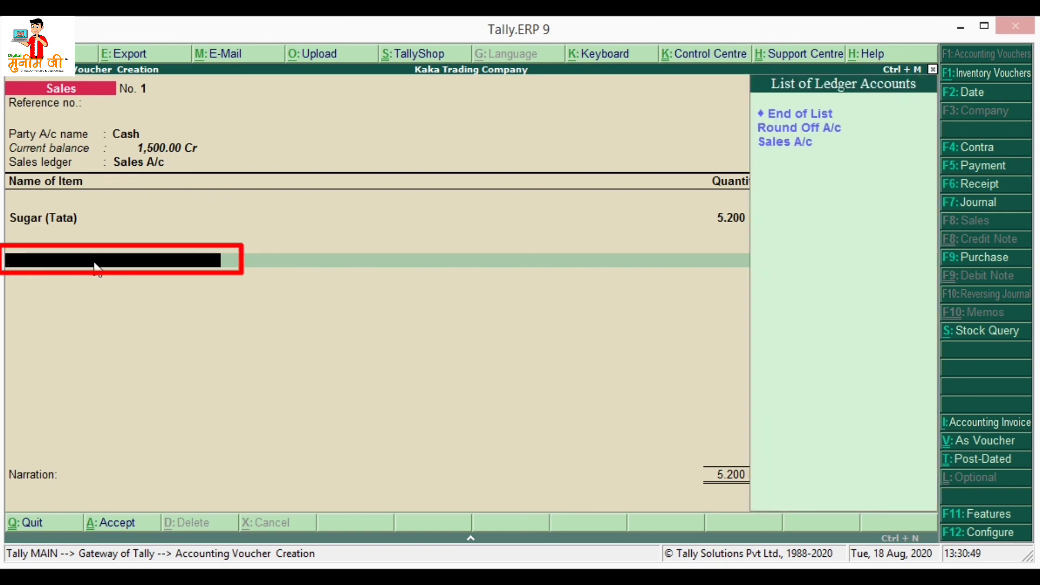
click(815, 129)
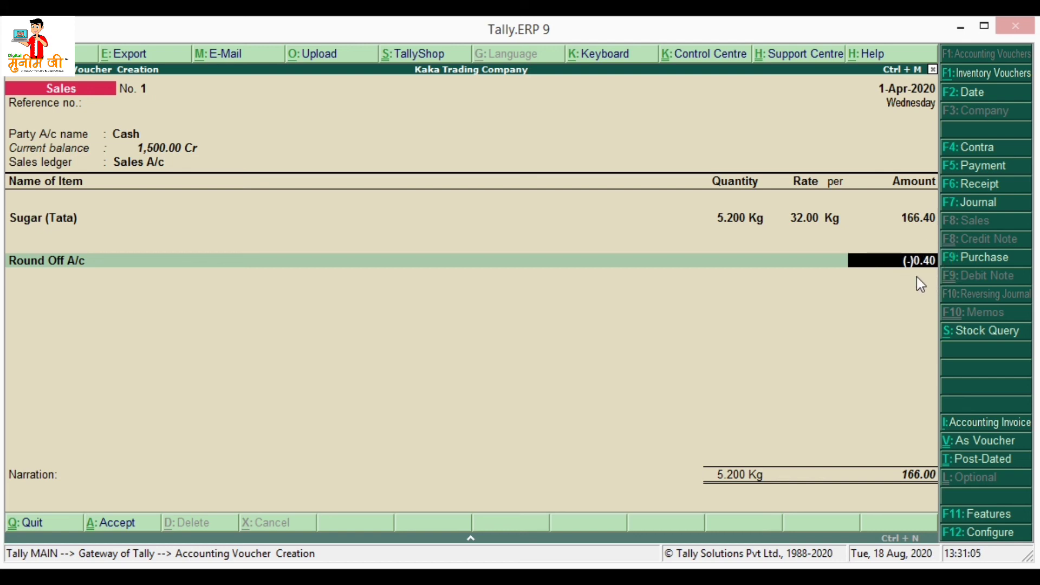
Keep the automatic round-off amount, leave the narration empty, and save the sales voucher
key(Return)
key(Return)
key(Return)
key(Return)
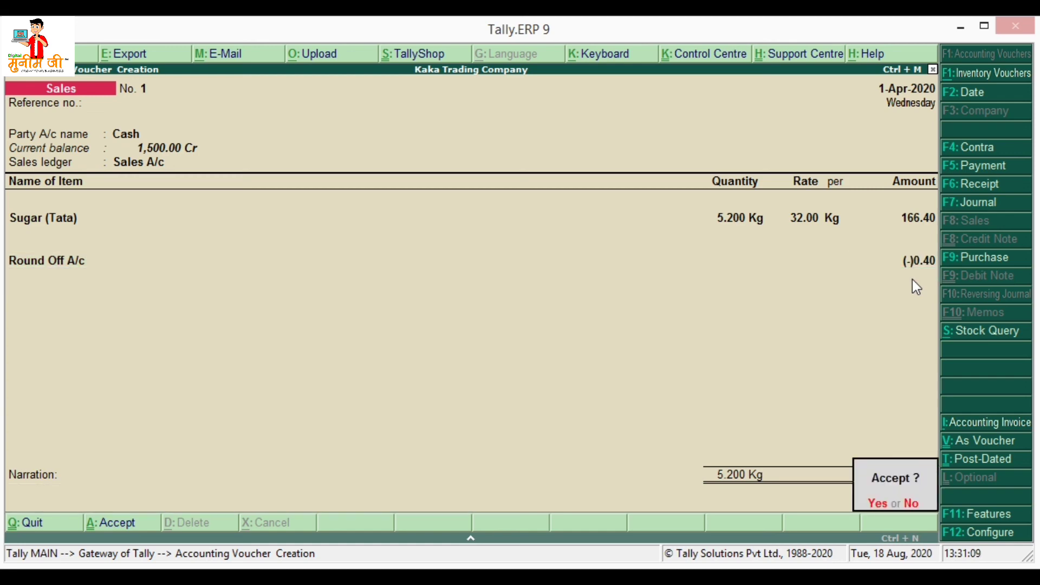
key(Escape)
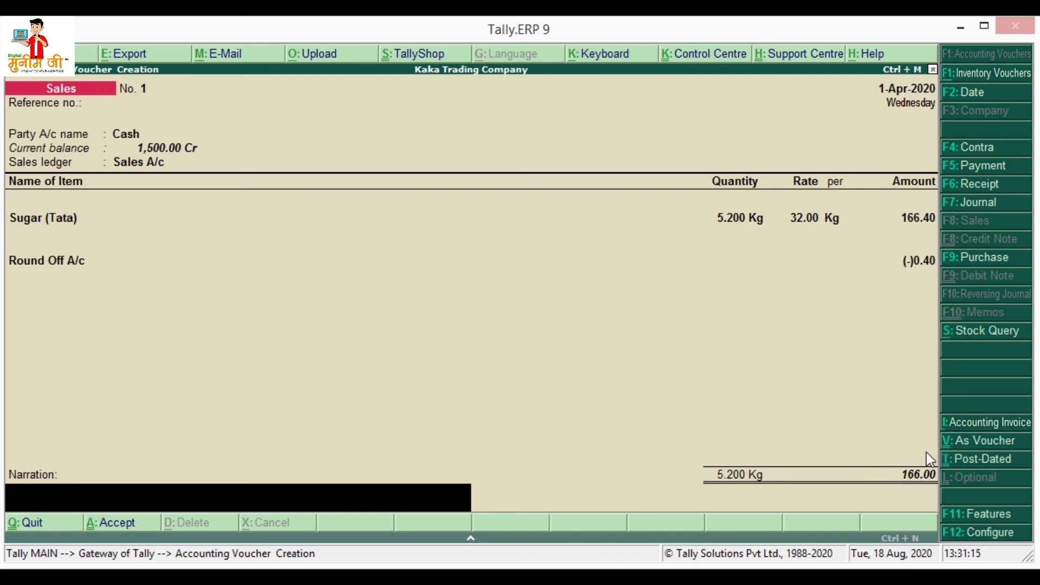
key(Return)
key(Return)
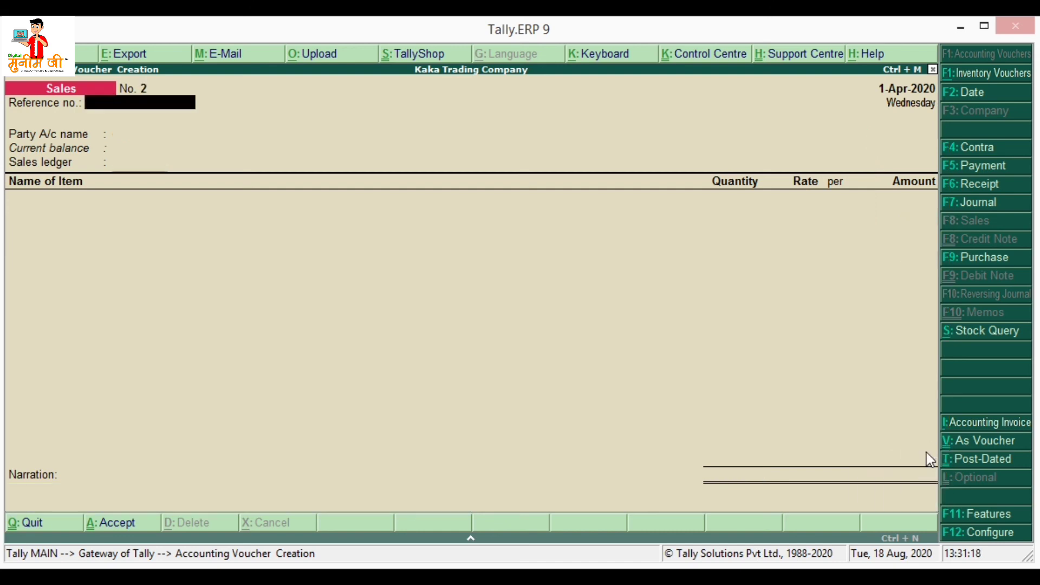